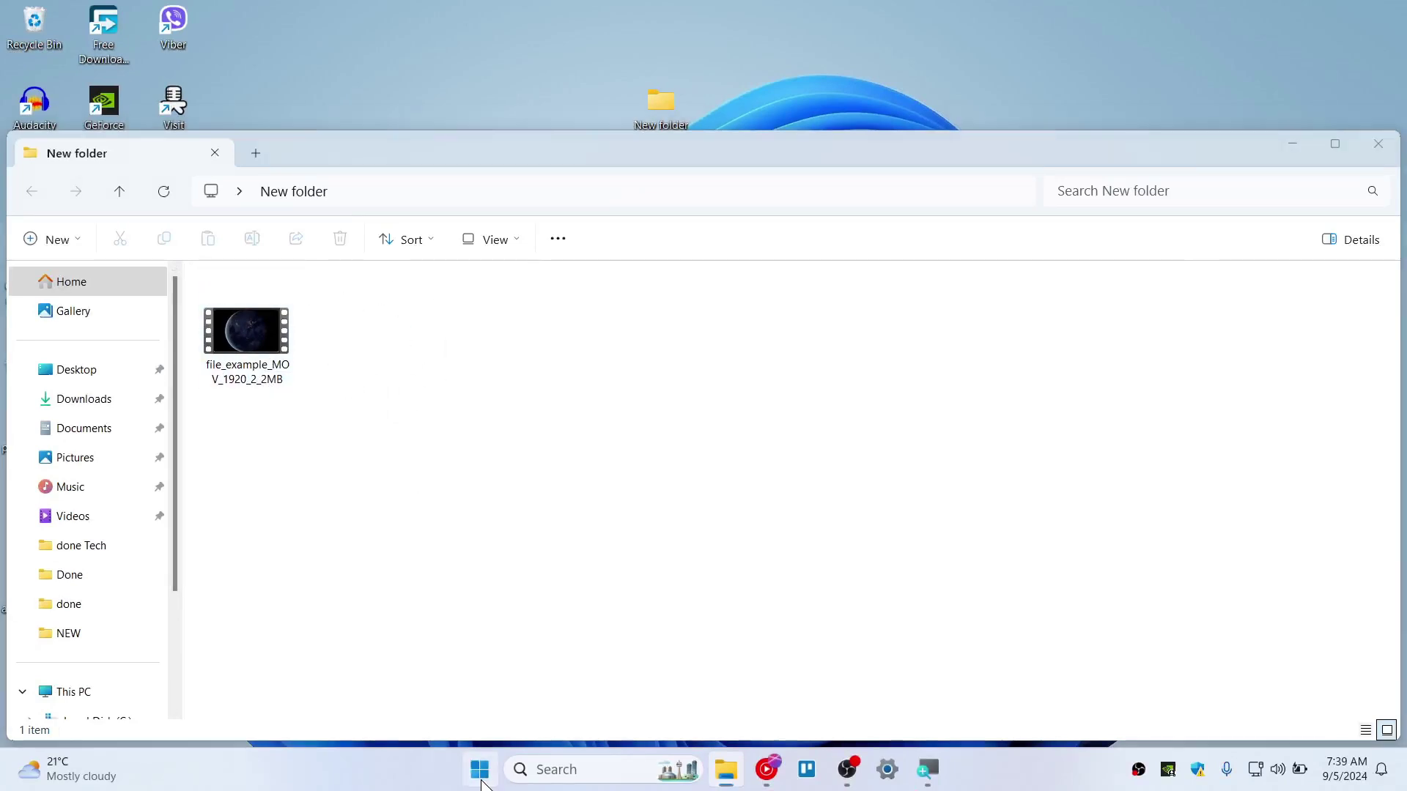
Step: Launch VLC media player by searching for 'vlc' in Windows search
{"action": "left_click", "coordinate": [480, 769]}
{"action": "type", "text": "vlc"}
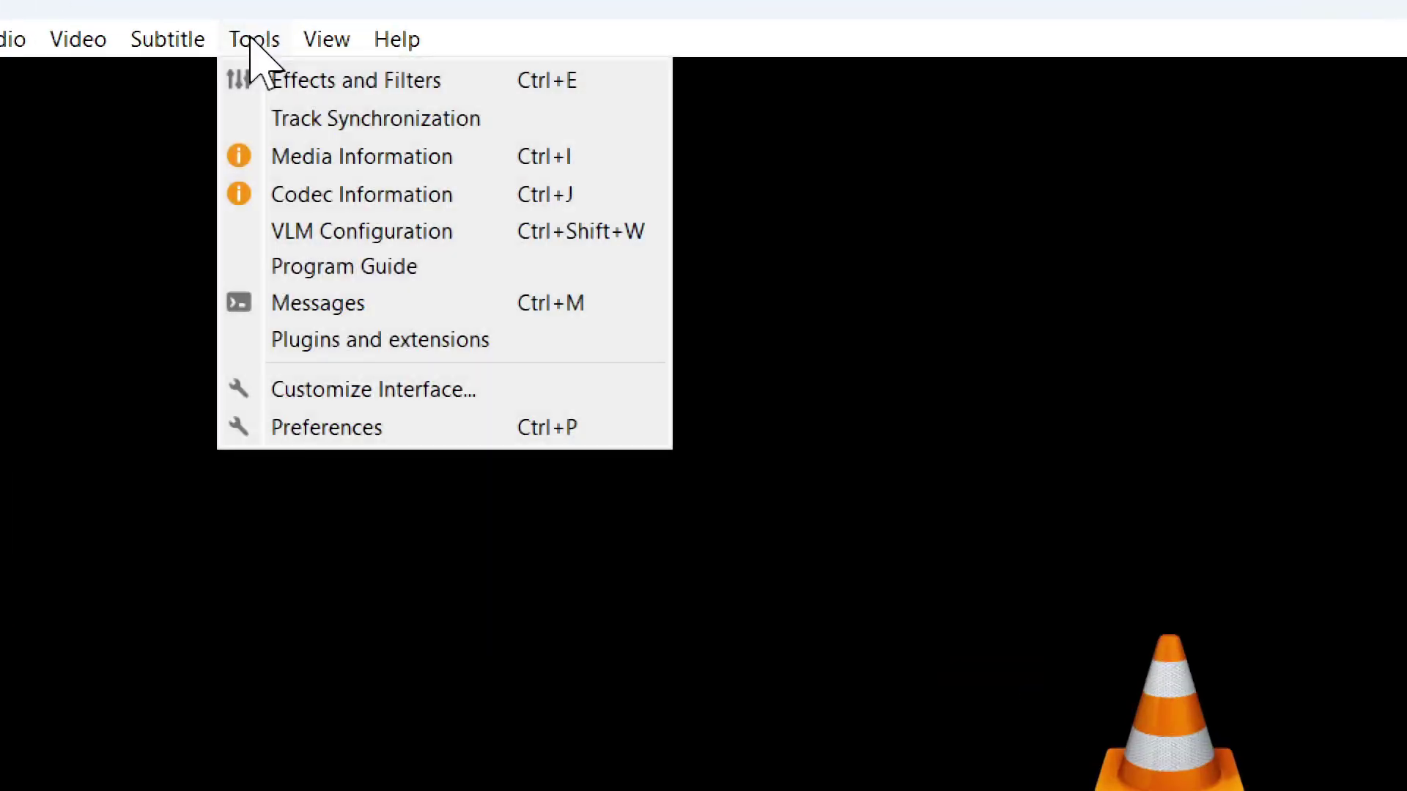
Step: Reset all of VLC's preferences to their defaults from the Preferences window
{"action": "left_click", "coordinate": [370, 425]}
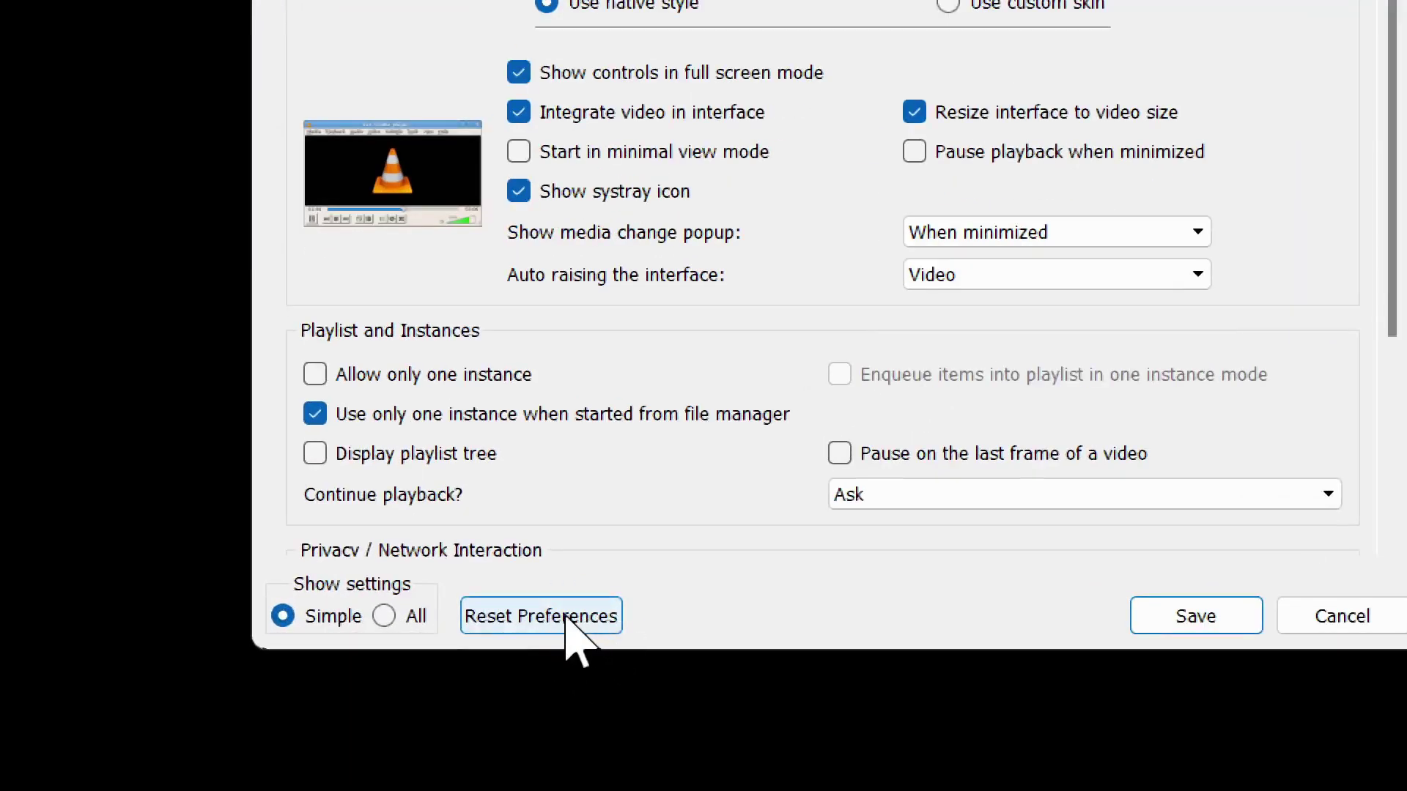
{"action": "left_click", "coordinate": [568, 615]}
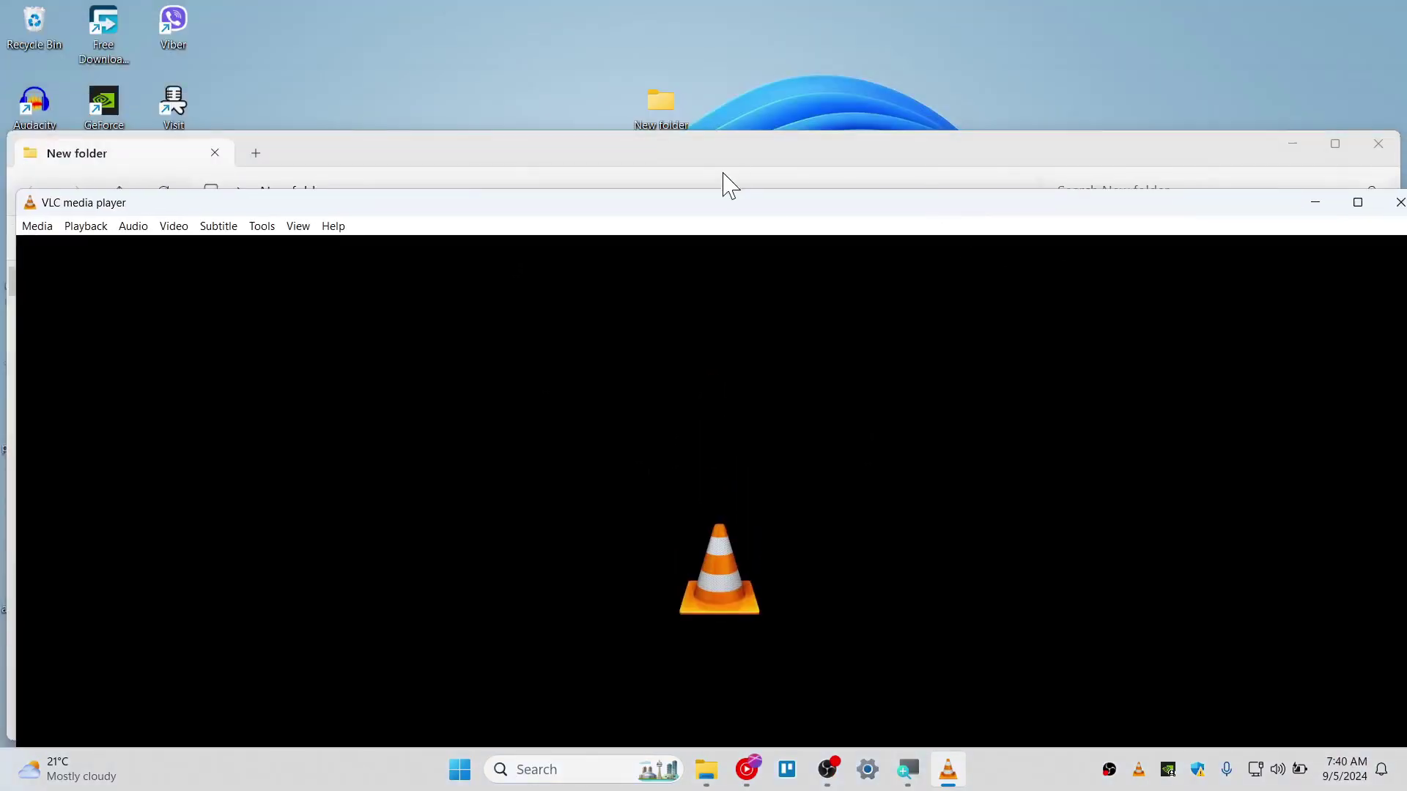
Step: Play file_example_MOV_1920_2_2MB in a maximized VLC at 0% volume, then close VLC
{"action": "left_click_drag", "start_coordinate": [12, 306], "coordinate": [590, 308]}
{"action": "left_click_drag", "start_coordinate": [247, 331], "coordinate": [894, 408]}
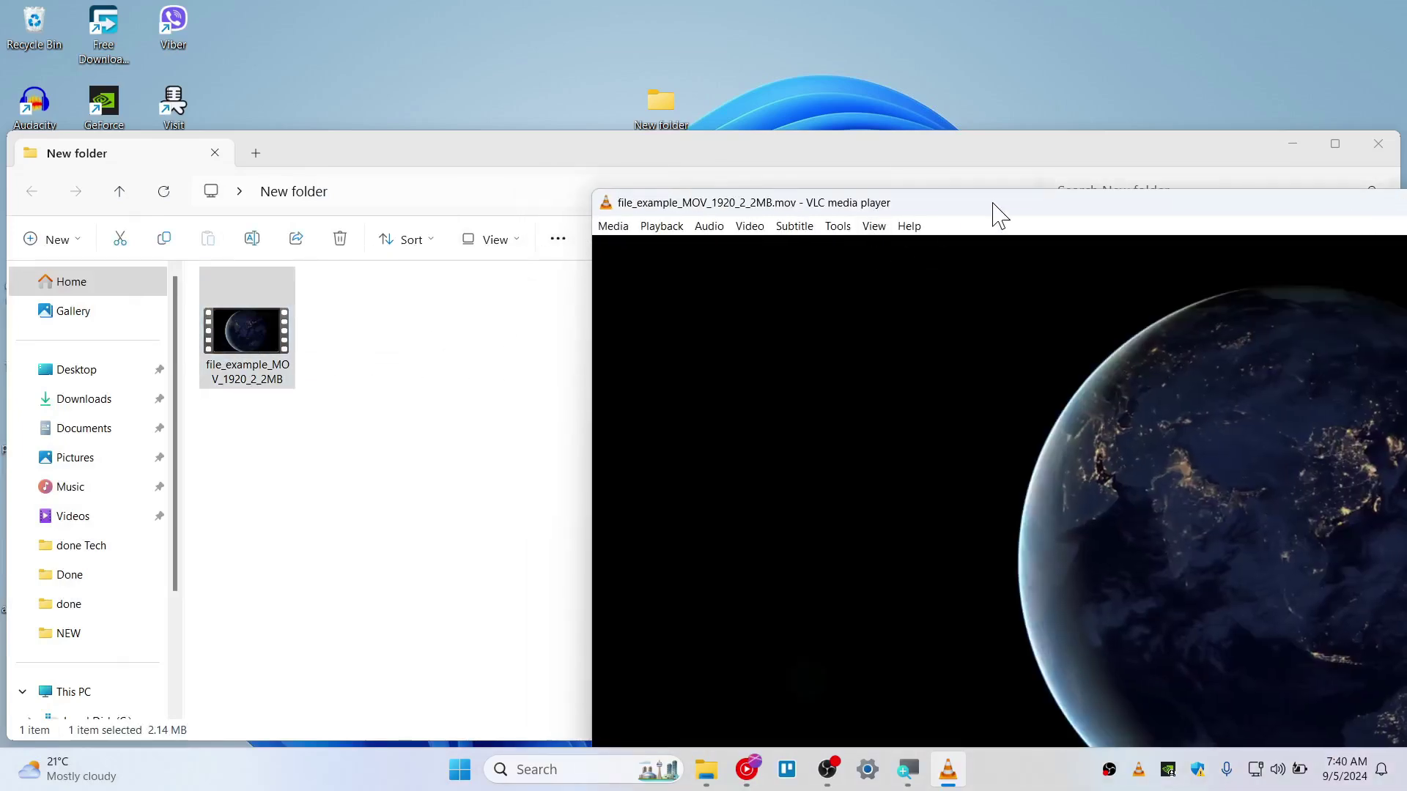
{"action": "double_click", "coordinate": [995, 209]}
{"action": "scroll", "coordinate": [793, 431], "scroll_direction": "down", "scroll_amount": 5}
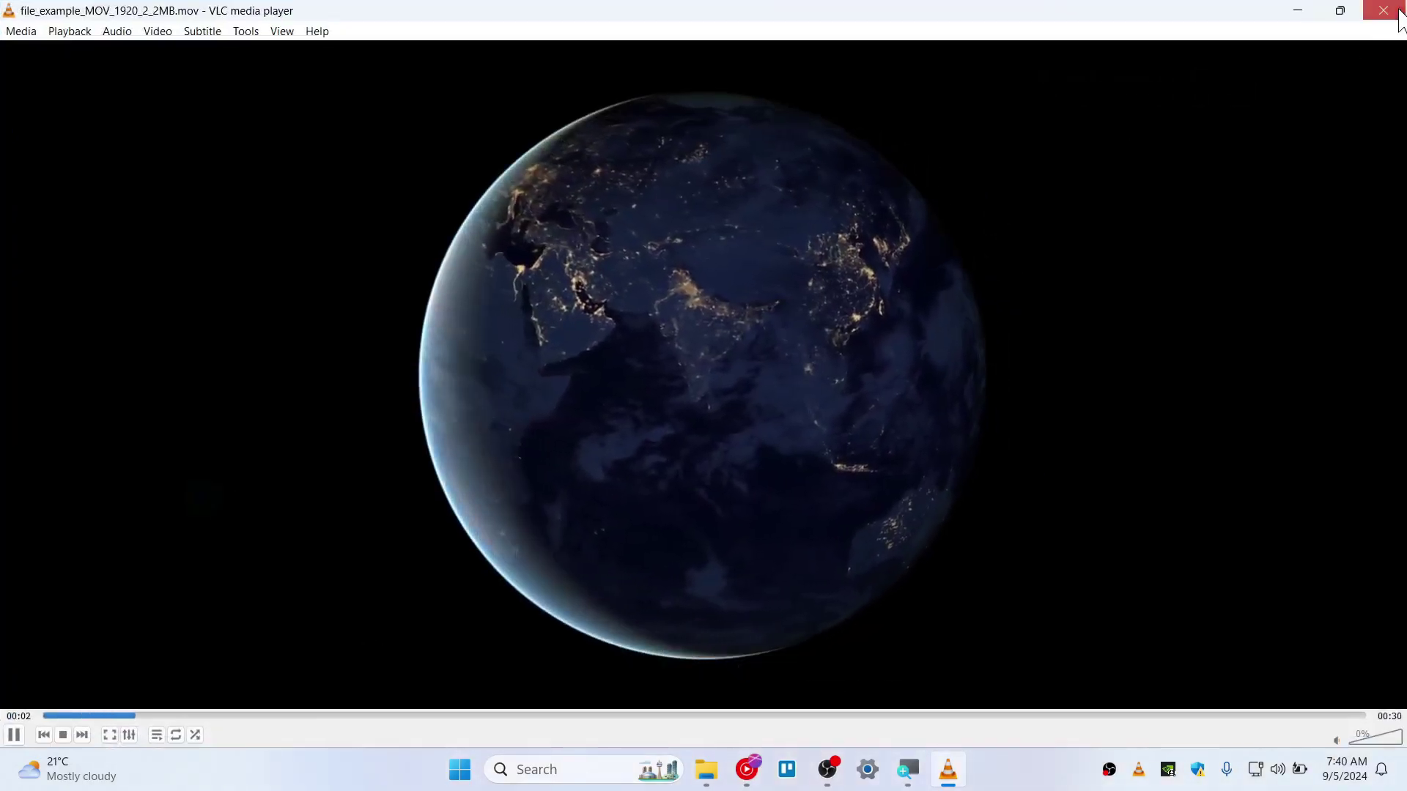
{"action": "key", "text": "alt+F4"}
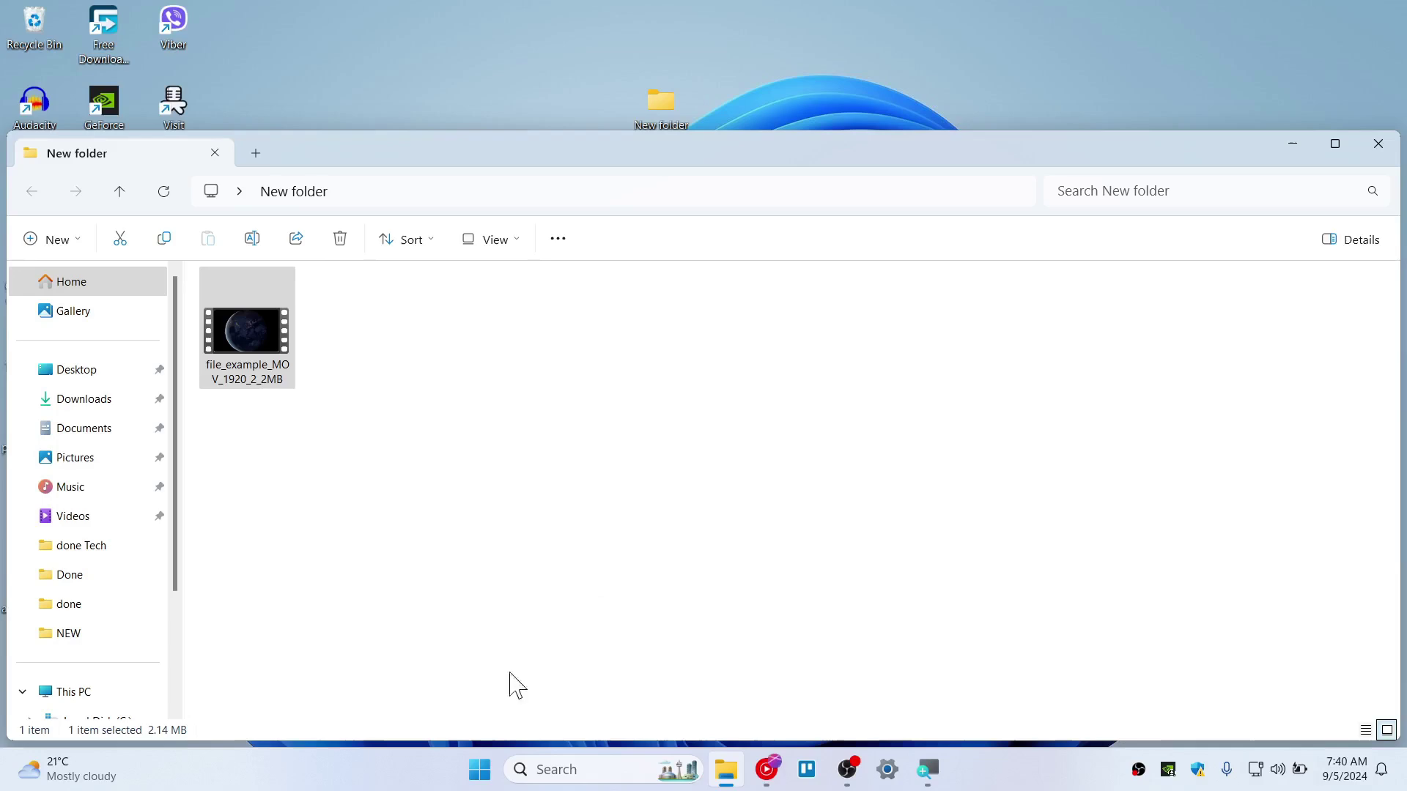
Step: Relaunch VLC and set Input / Codecs 'Damaged or incomplete AVI file' to Always fix
{"action": "left_click", "coordinate": [487, 769]}
{"action": "type", "text": "vlc"}
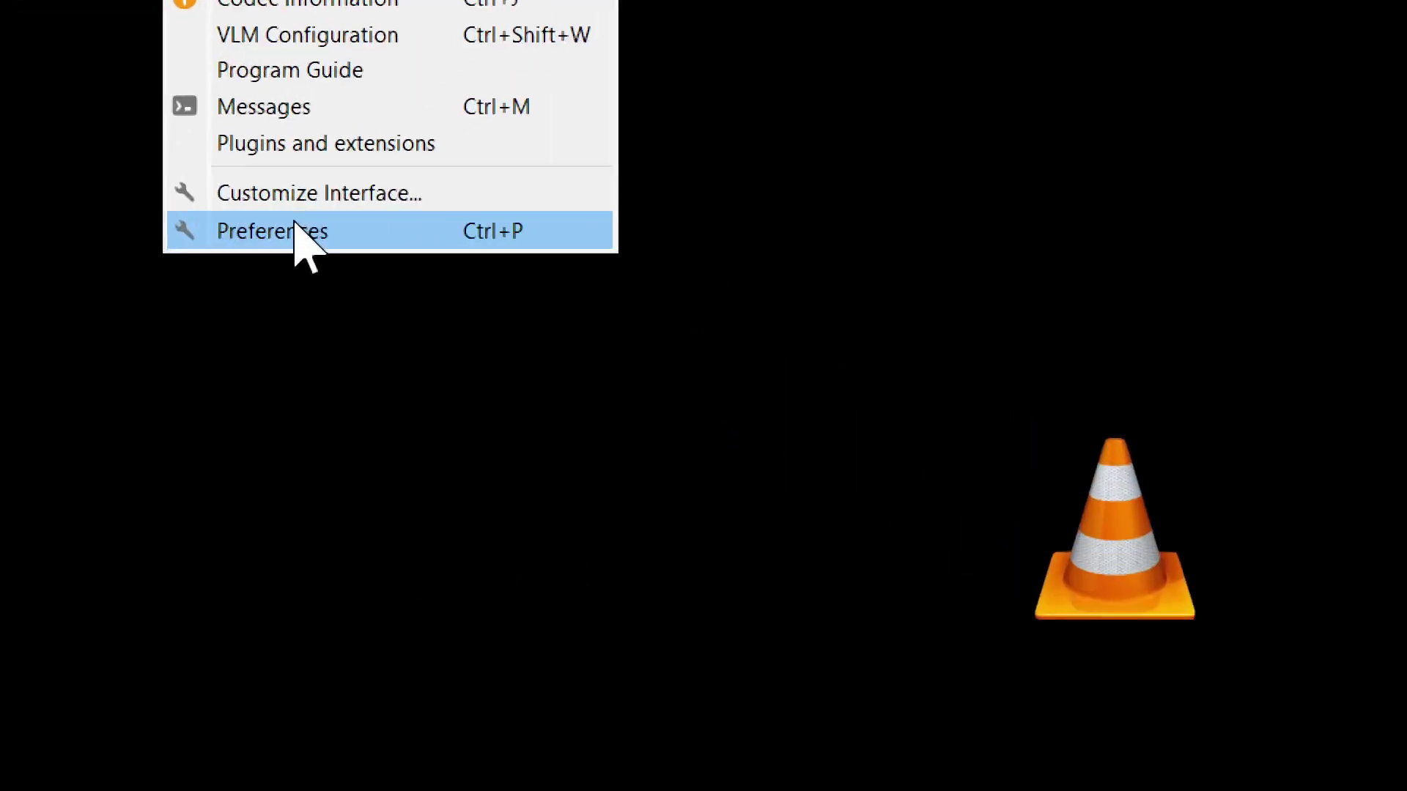
{"action": "left_click", "coordinate": [296, 227]}
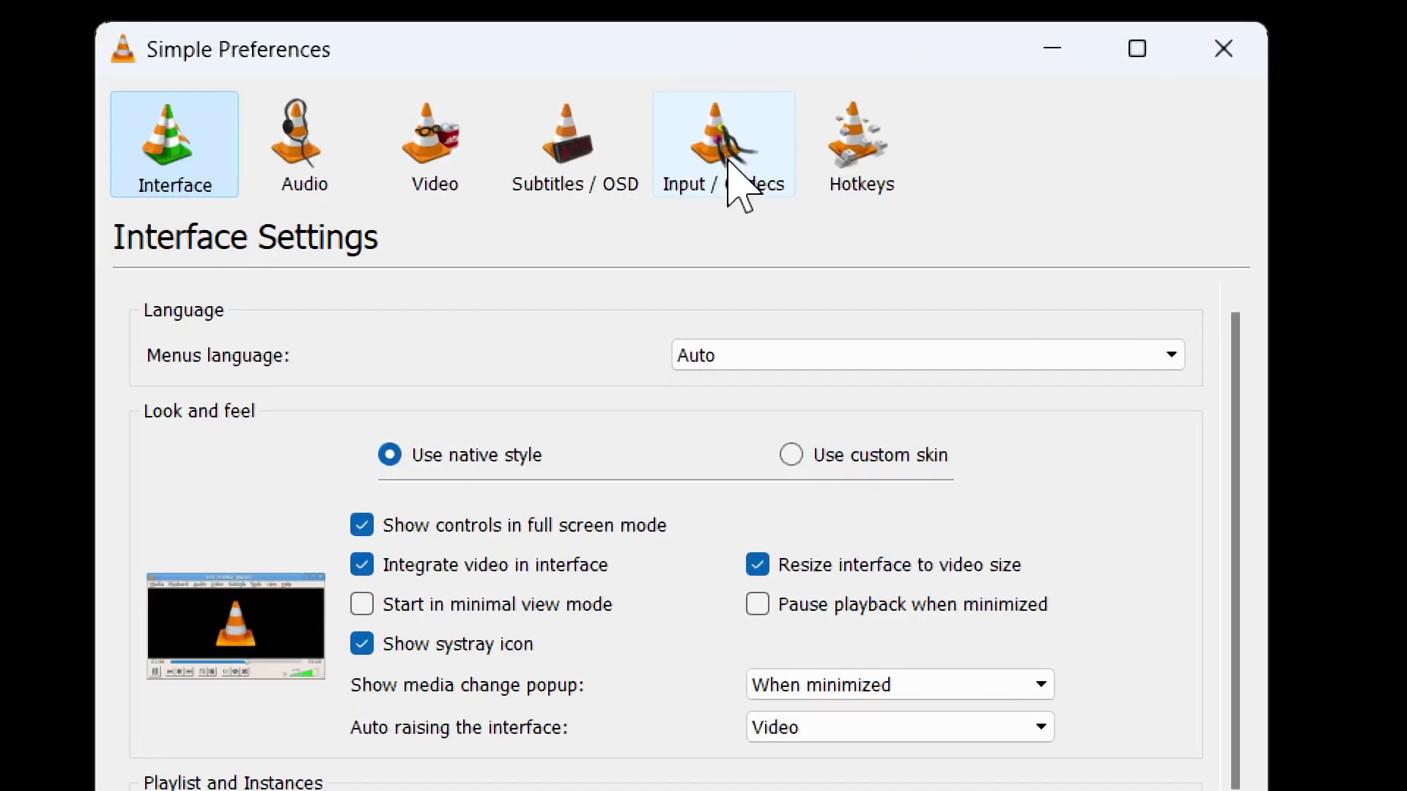
{"action": "left_click", "coordinate": [735, 173]}
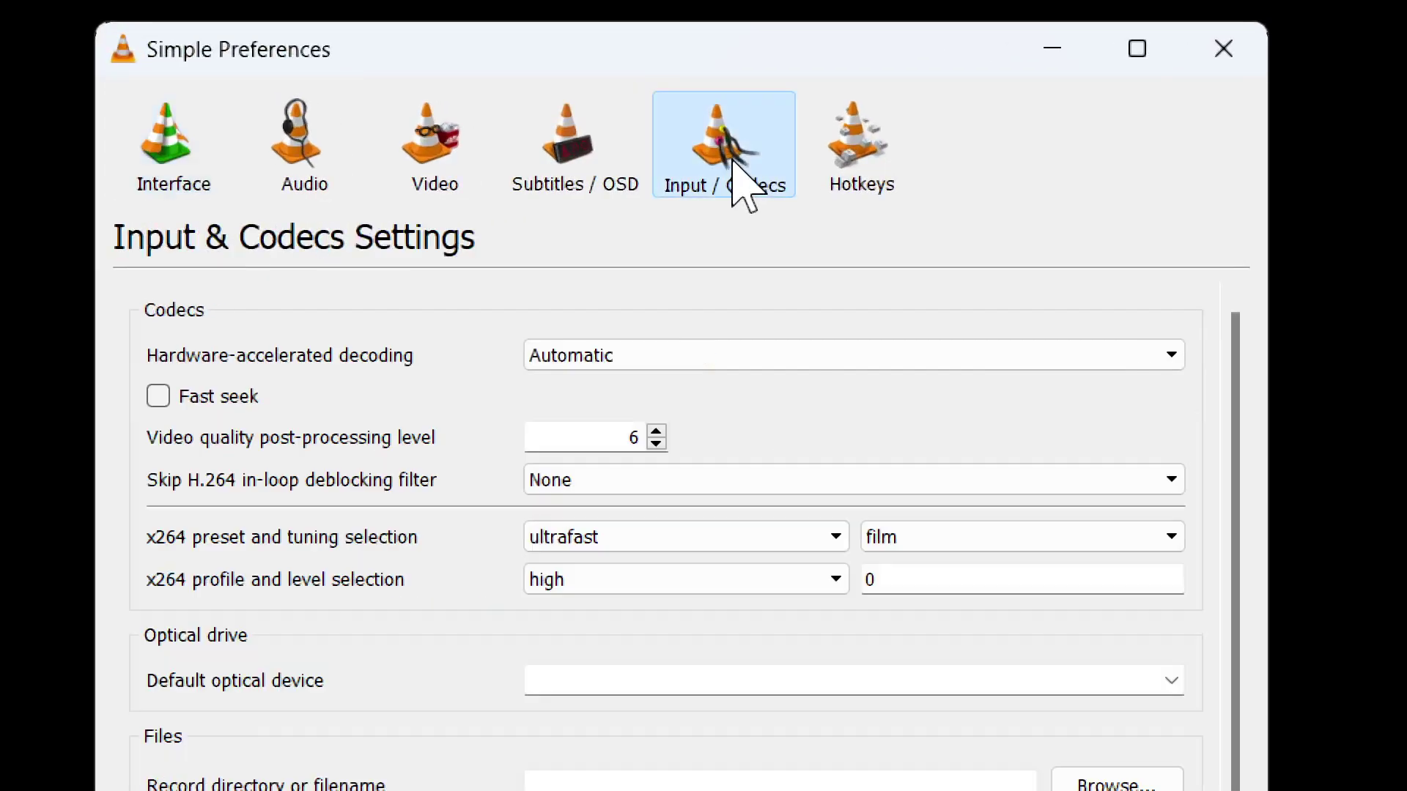
{"action": "scroll", "coordinate": [776, 316], "scroll_direction": "down", "scroll_amount": 2}
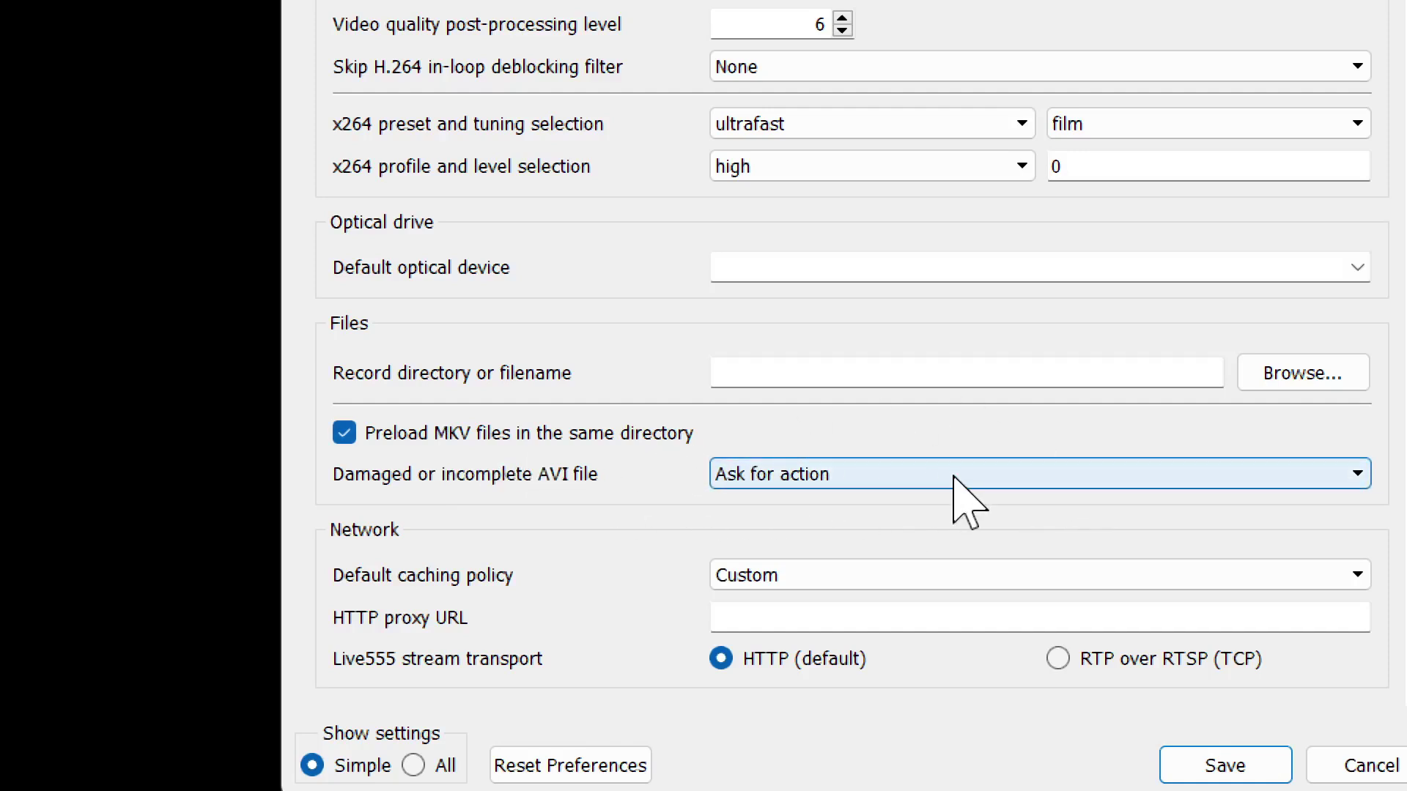
{"action": "left_click", "coordinate": [1101, 480]}
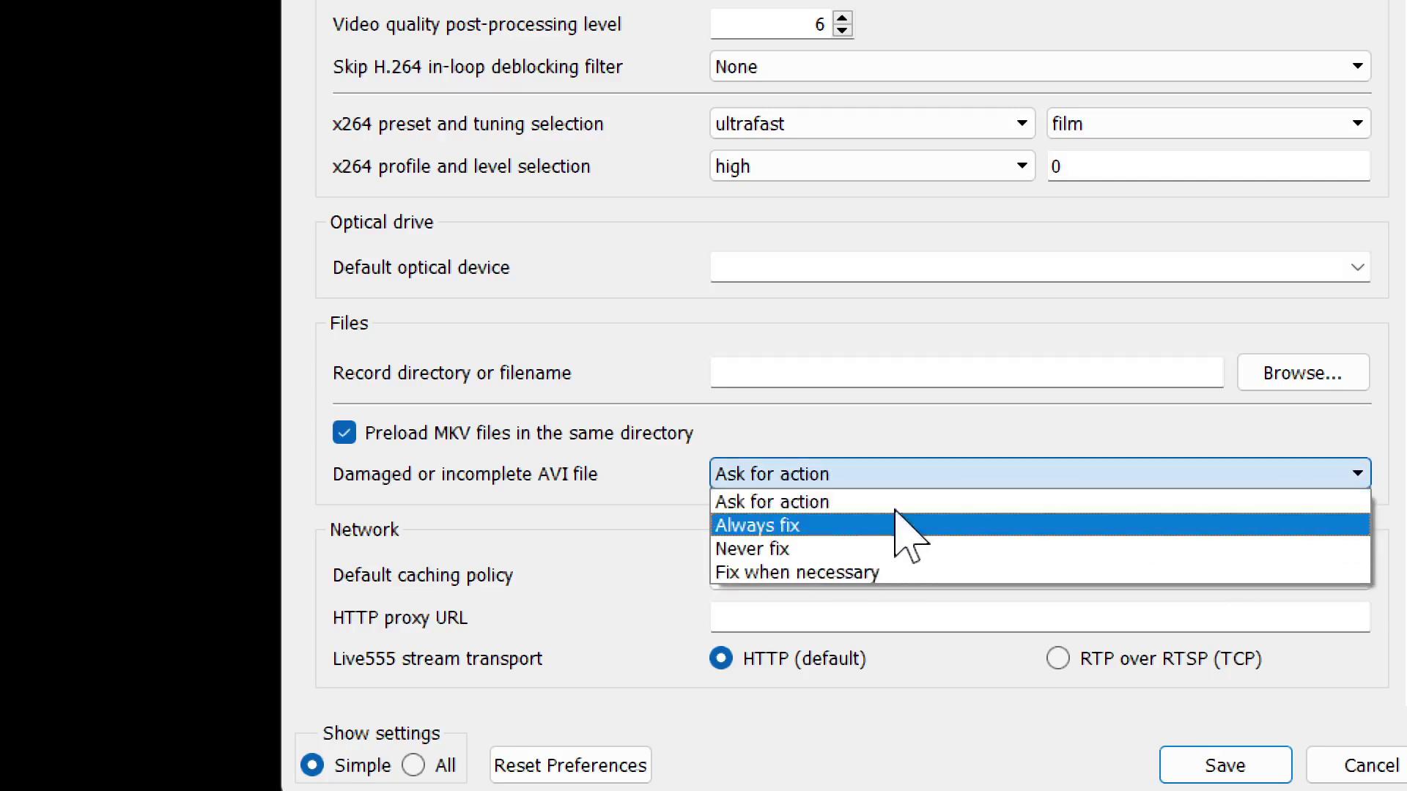
{"action": "left_click", "coordinate": [834, 527]}
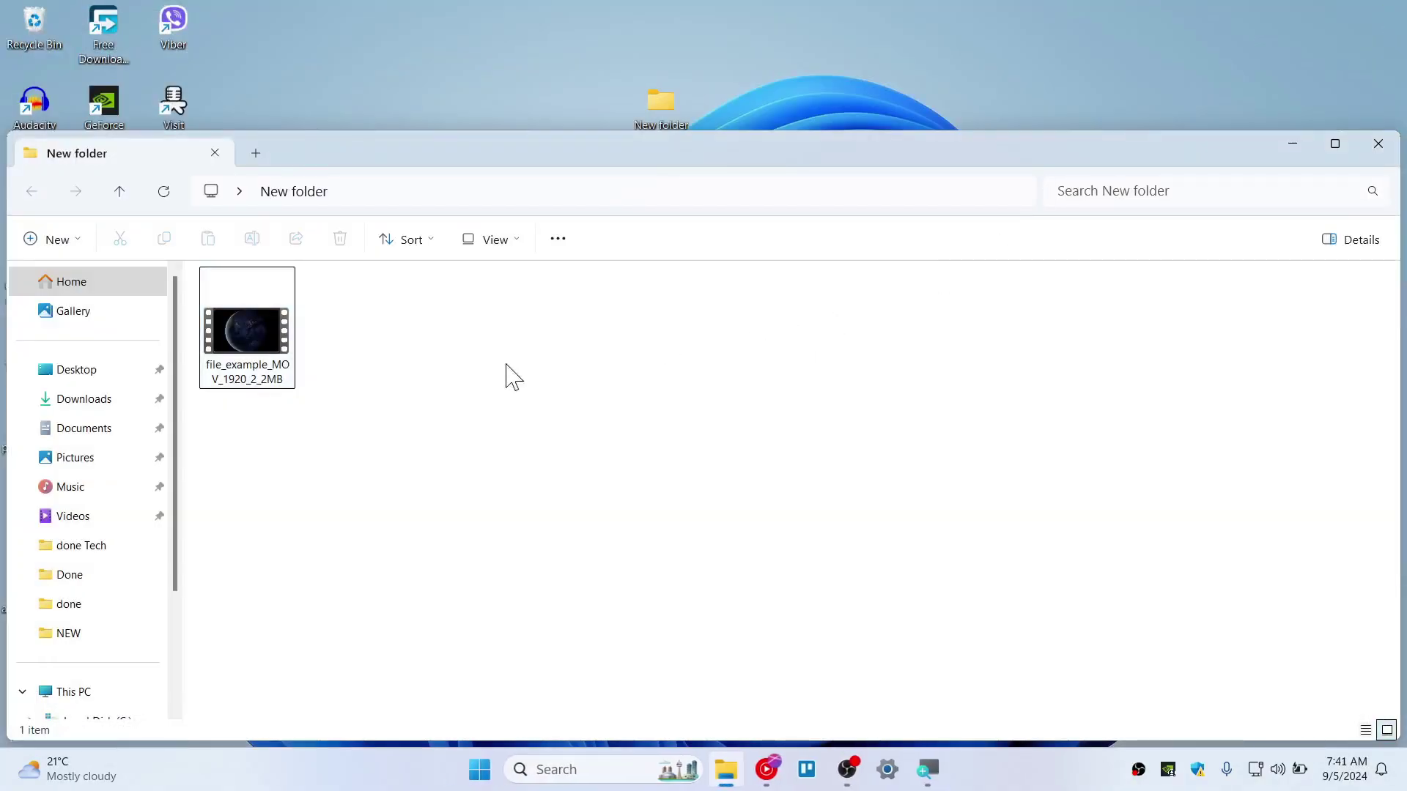
Step: Turn on File name extensions so the clip reads file_example_MOV_1920_2_2MB.mov
{"action": "left_click", "coordinate": [273, 348]}
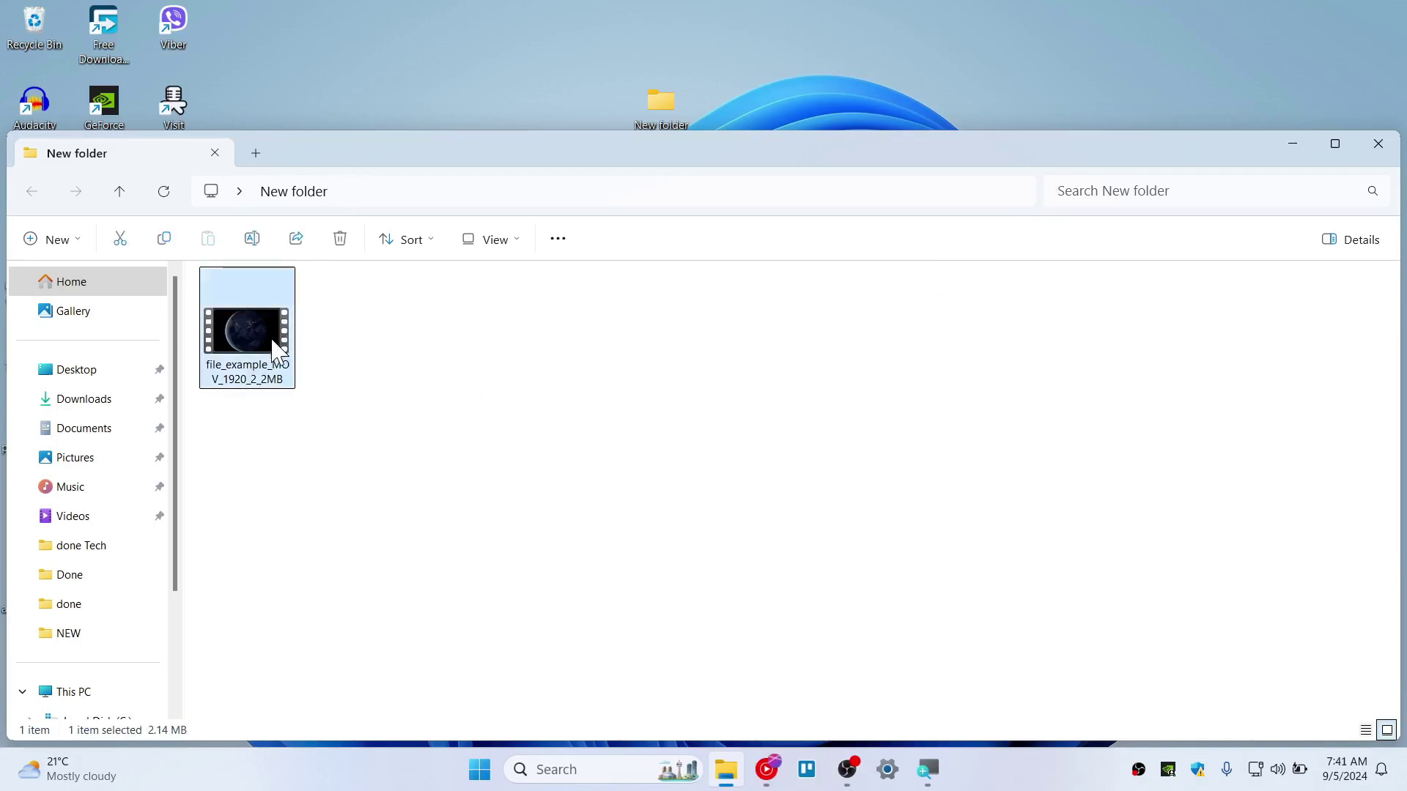
{"action": "left_click_drag", "start_coordinate": [368, 465], "coordinate": [183, 320]}
{"action": "mouse_move", "coordinate": [263, 346]}
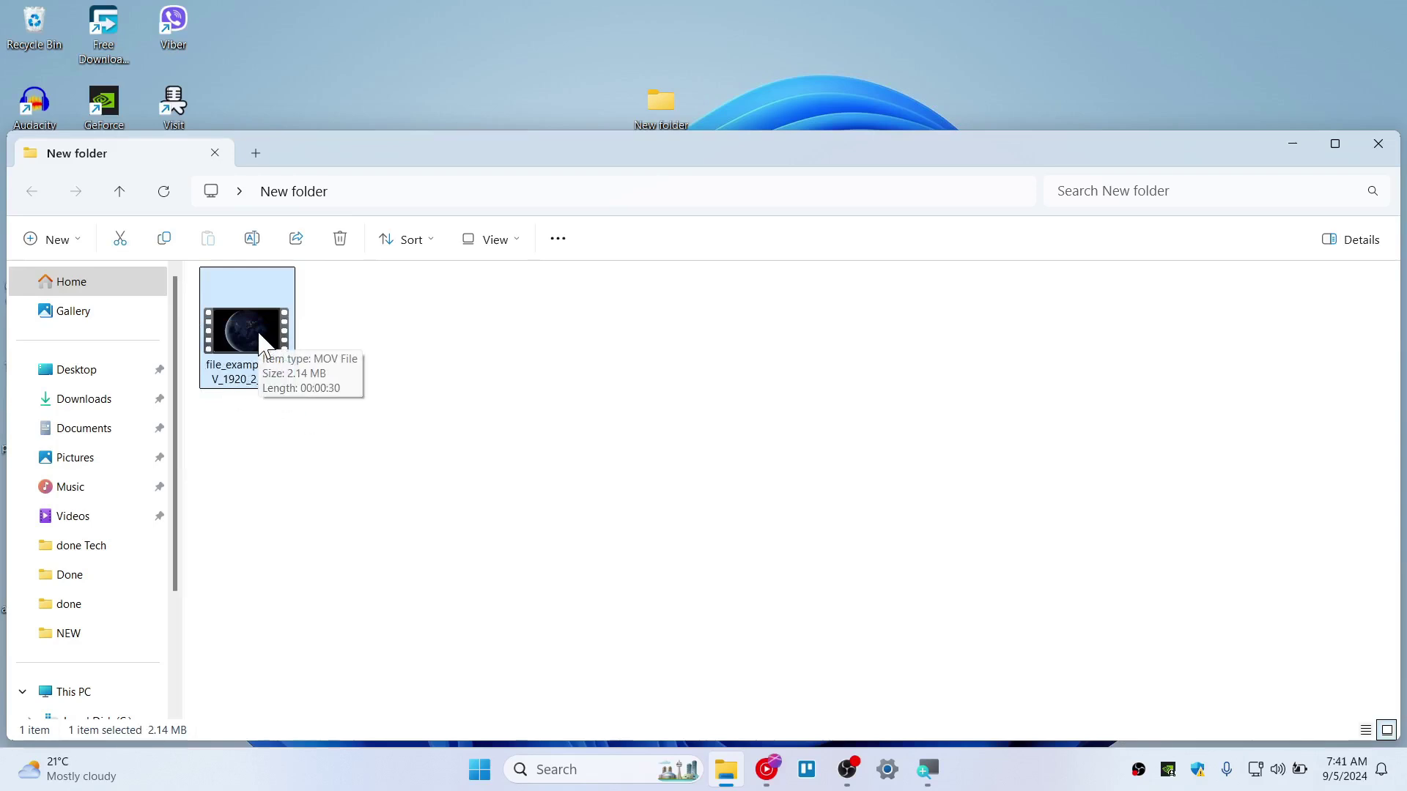
{"action": "left_click", "coordinate": [501, 251]}
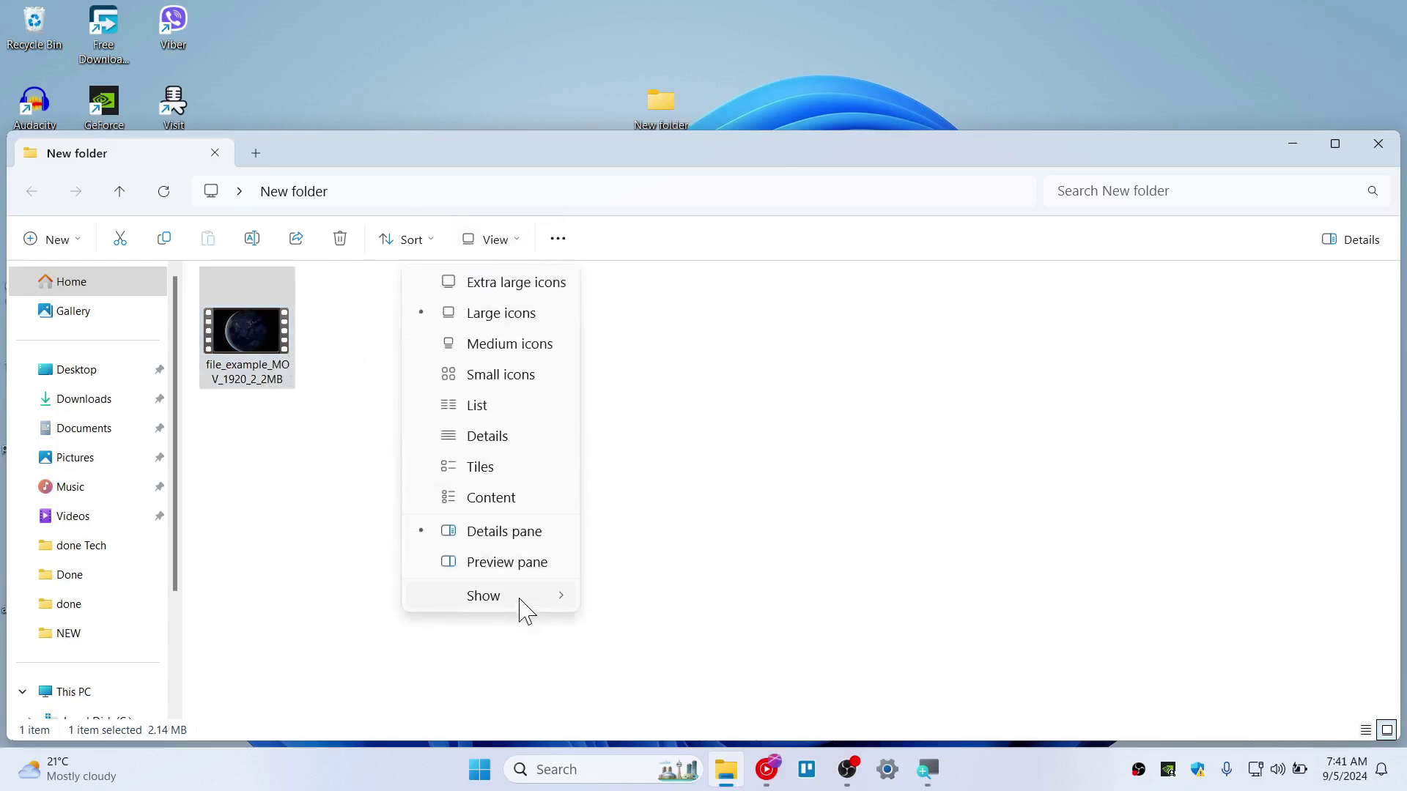
{"action": "mouse_move", "coordinate": [550, 608]}
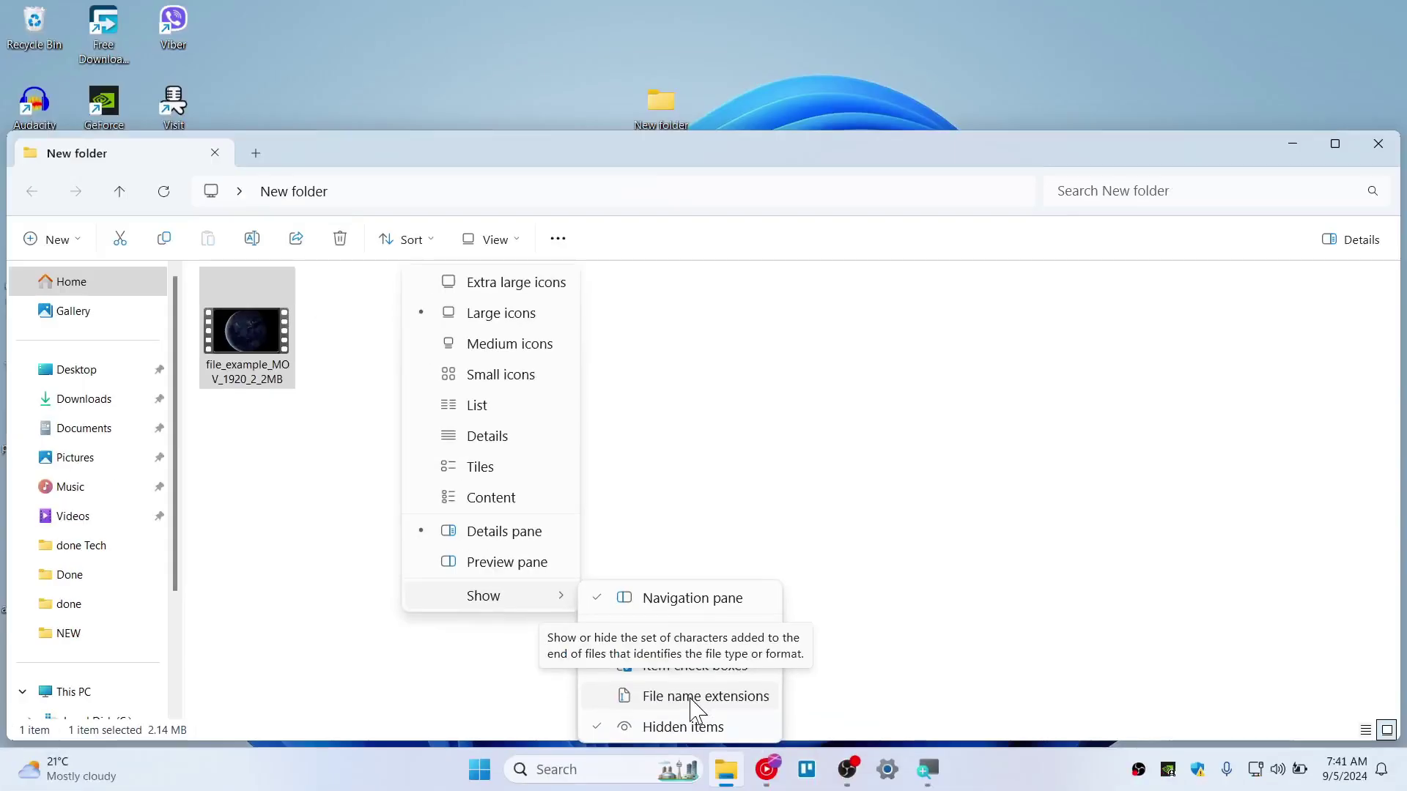
{"action": "left_click", "coordinate": [692, 708]}
{"action": "left_click_drag", "start_coordinate": [359, 446], "coordinate": [264, 380]}
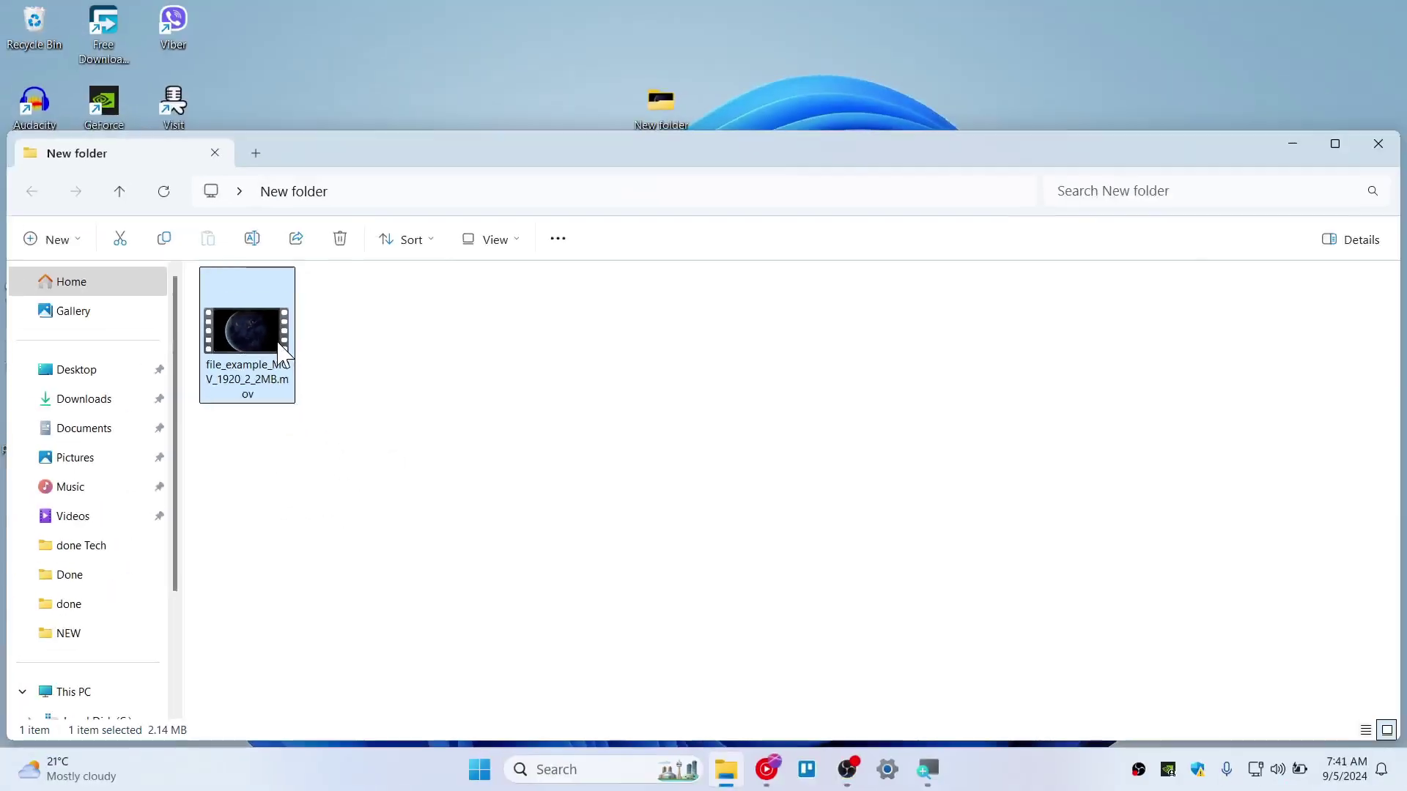
Step: Rename the clip's extension from .mov to .avi and accept the extension-change warning
{"action": "mouse_move", "coordinate": [277, 354]}
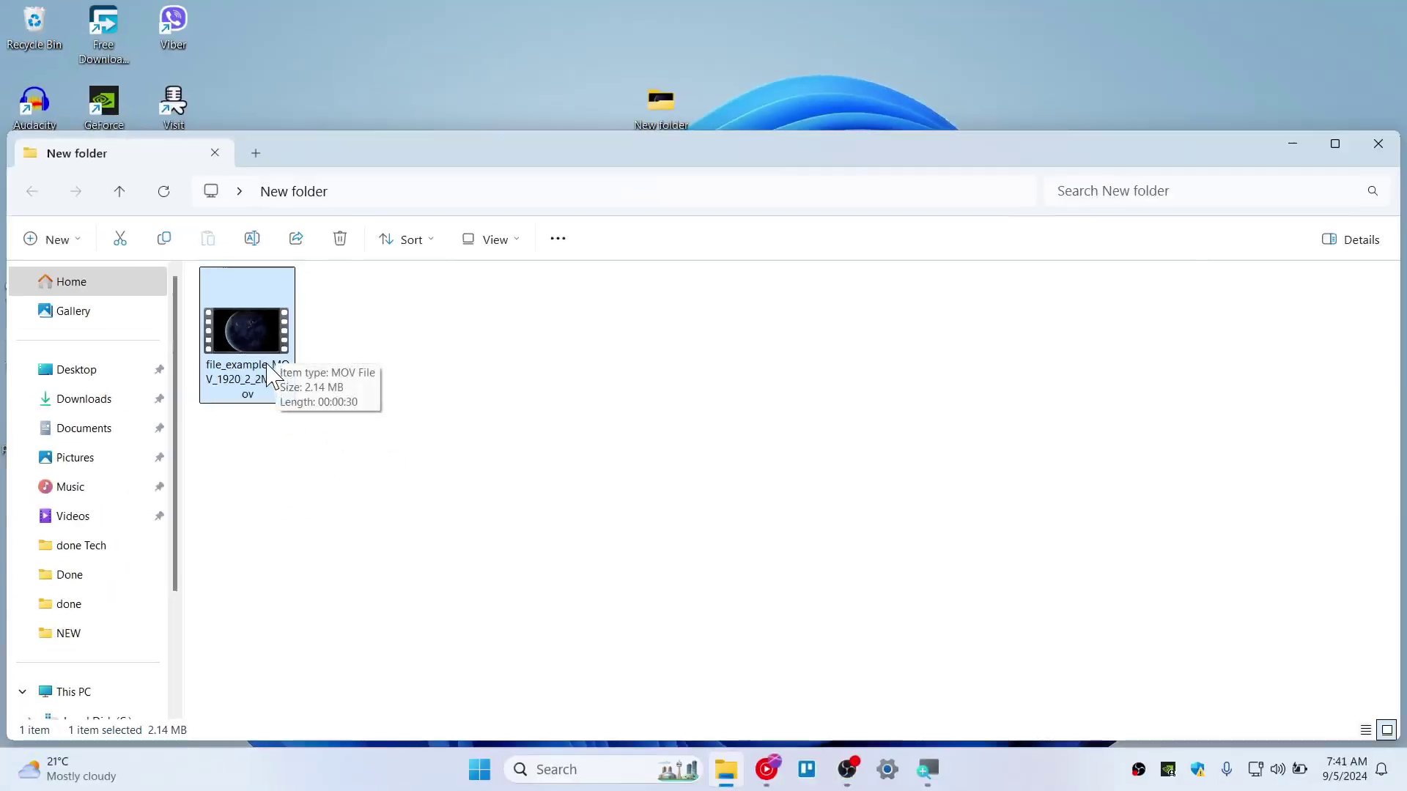
{"action": "right_click", "coordinate": [269, 367]}
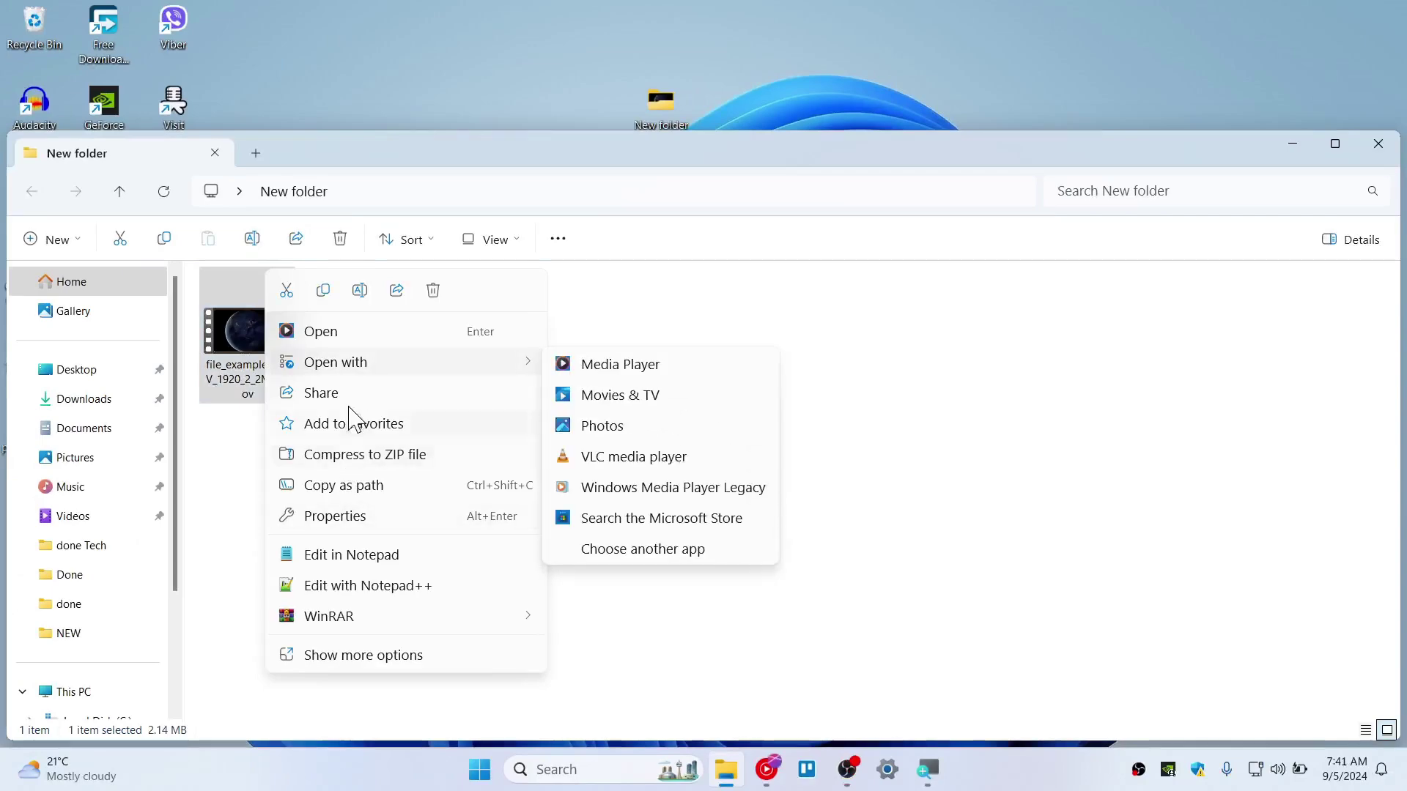
{"action": "left_click", "coordinate": [381, 656]}
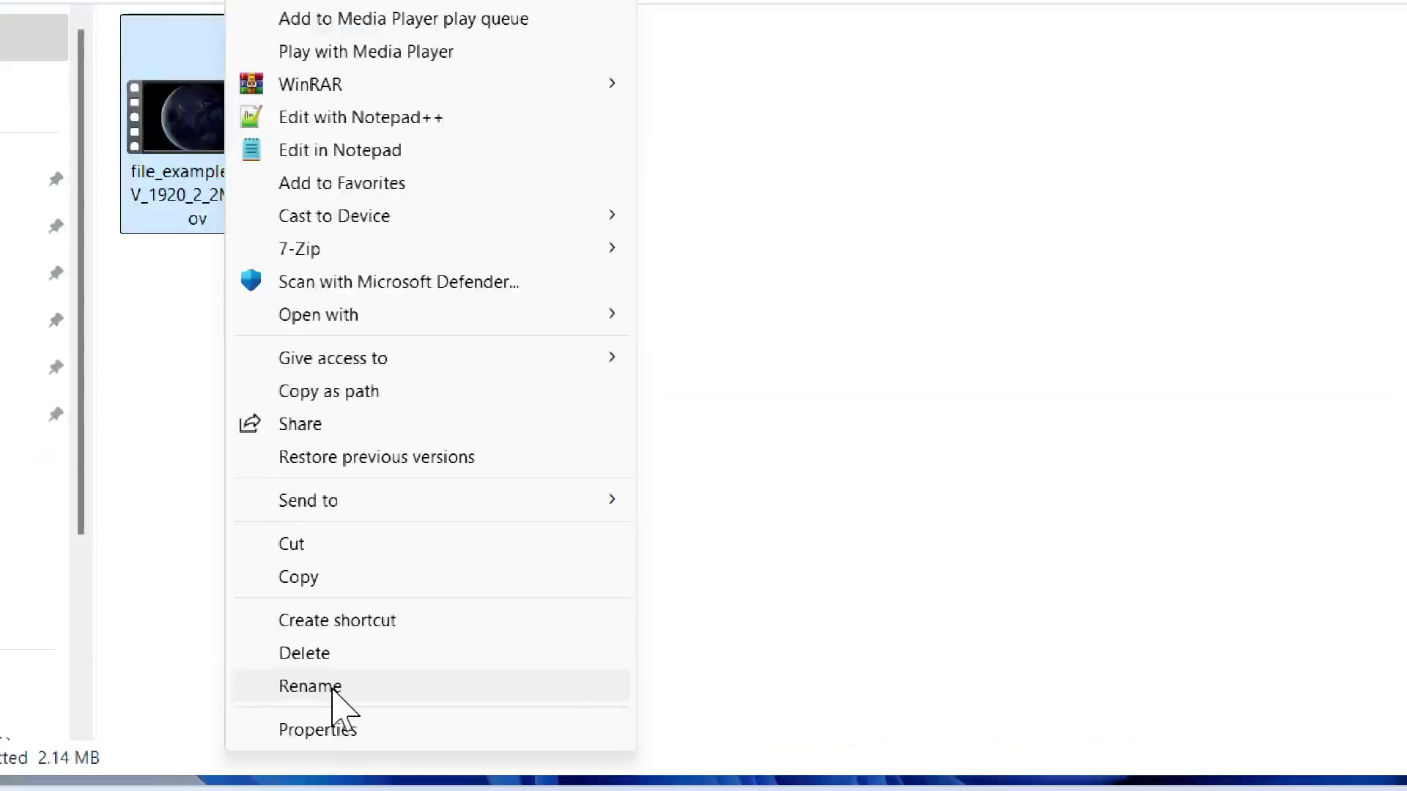
{"action": "left_click", "coordinate": [332, 687]}
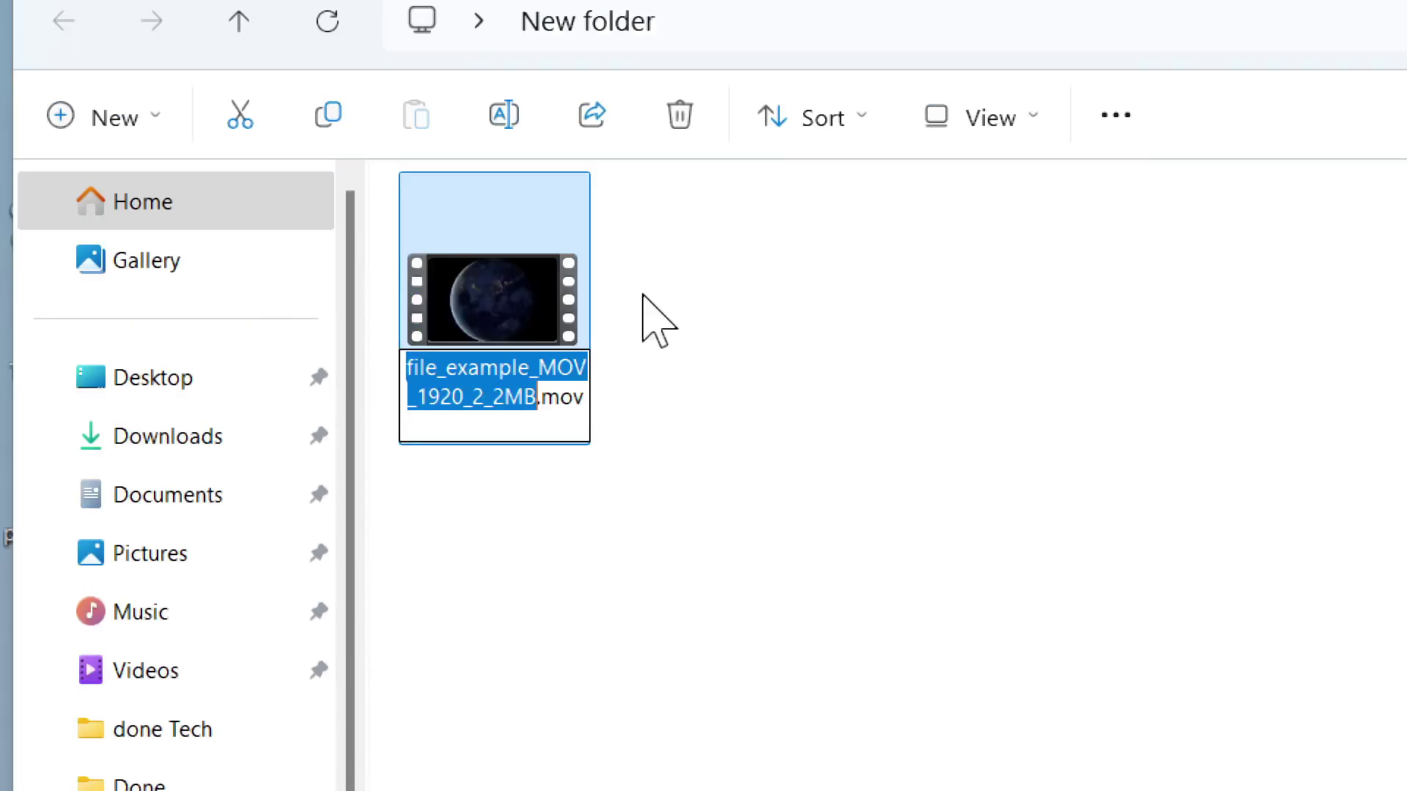
{"action": "left_click", "coordinate": [574, 403]}
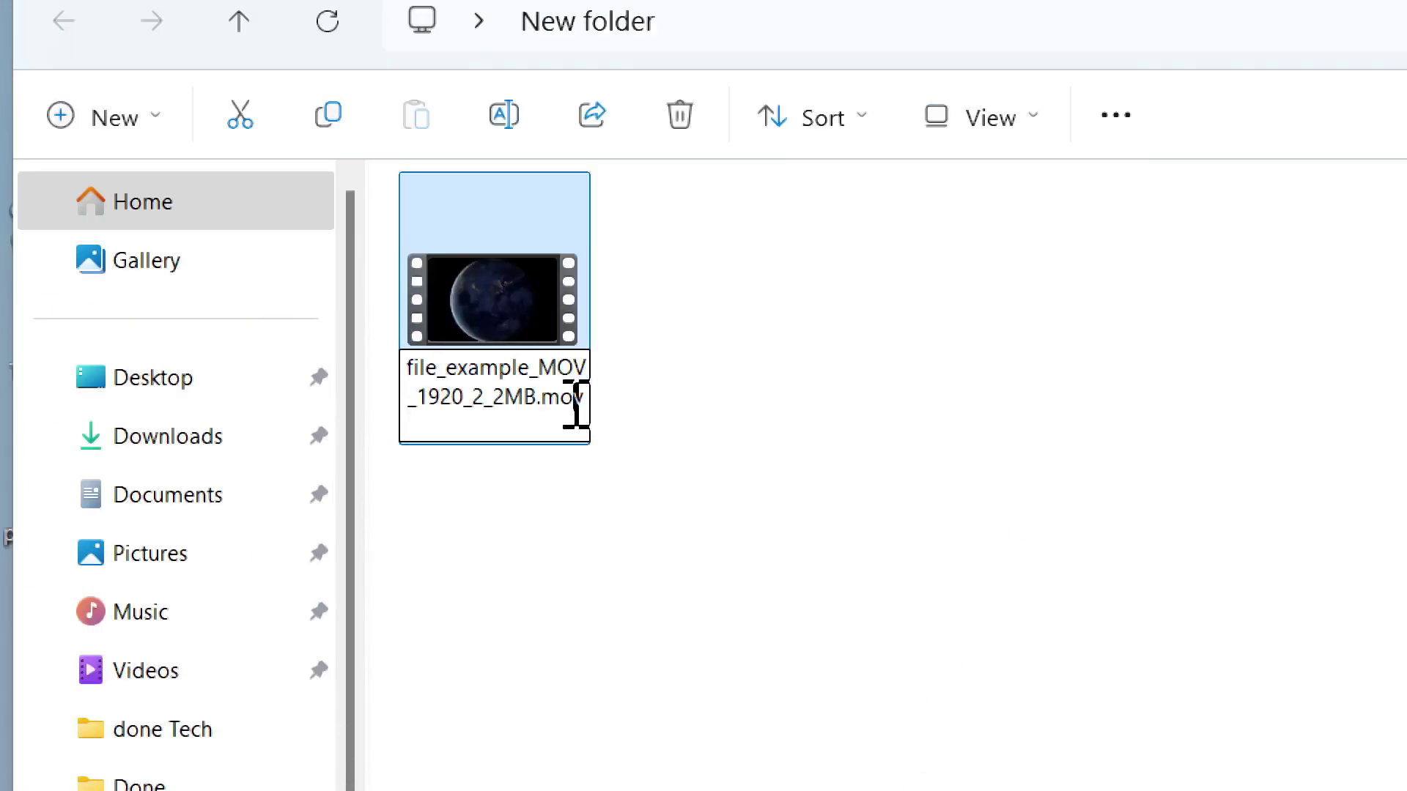
{"action": "left_click_drag", "start_coordinate": [539, 397], "coordinate": [626, 390]}
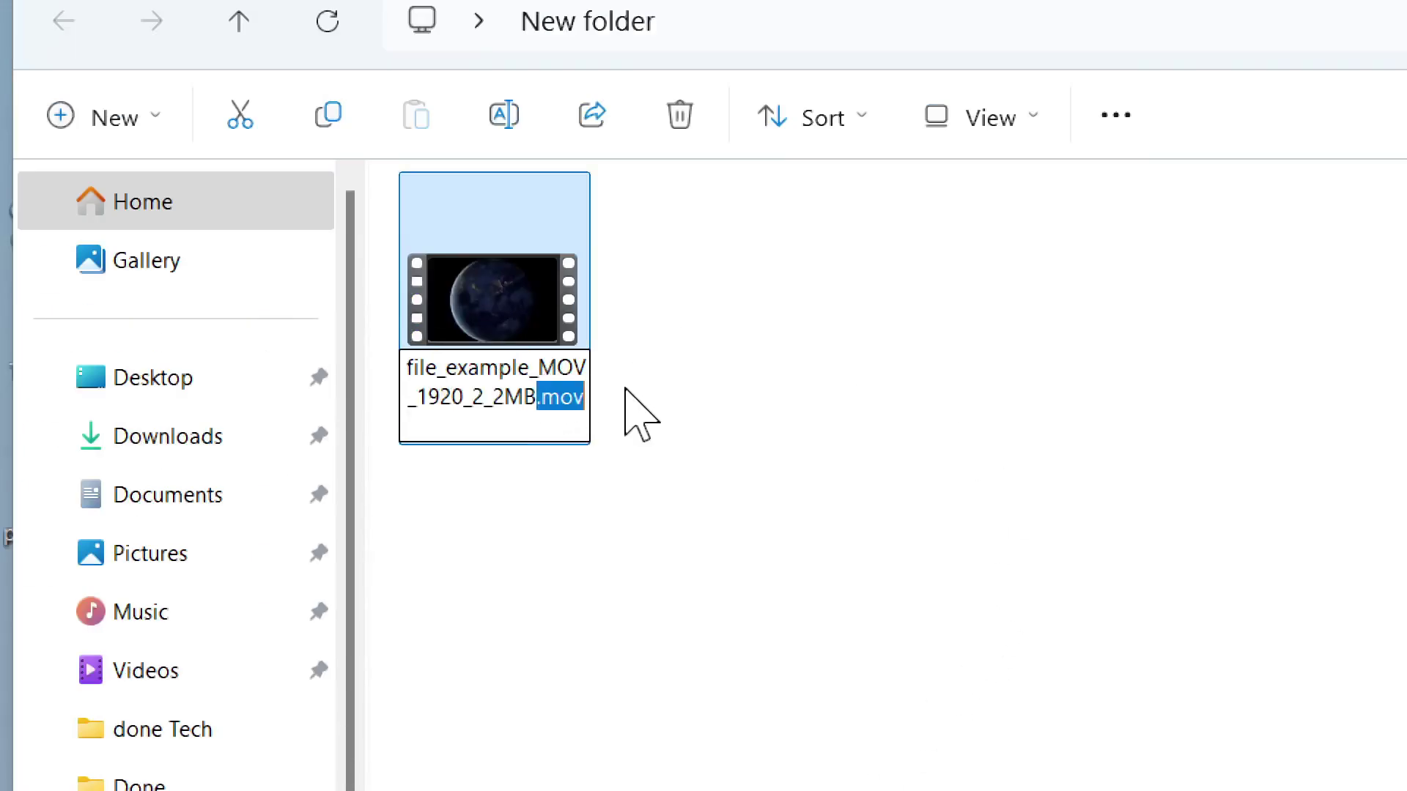
{"action": "type", "text": ".A"}
{"action": "key", "text": "BackSpace"}
{"action": "type", "text": "avi"}
{"action": "key", "text": "Return"}
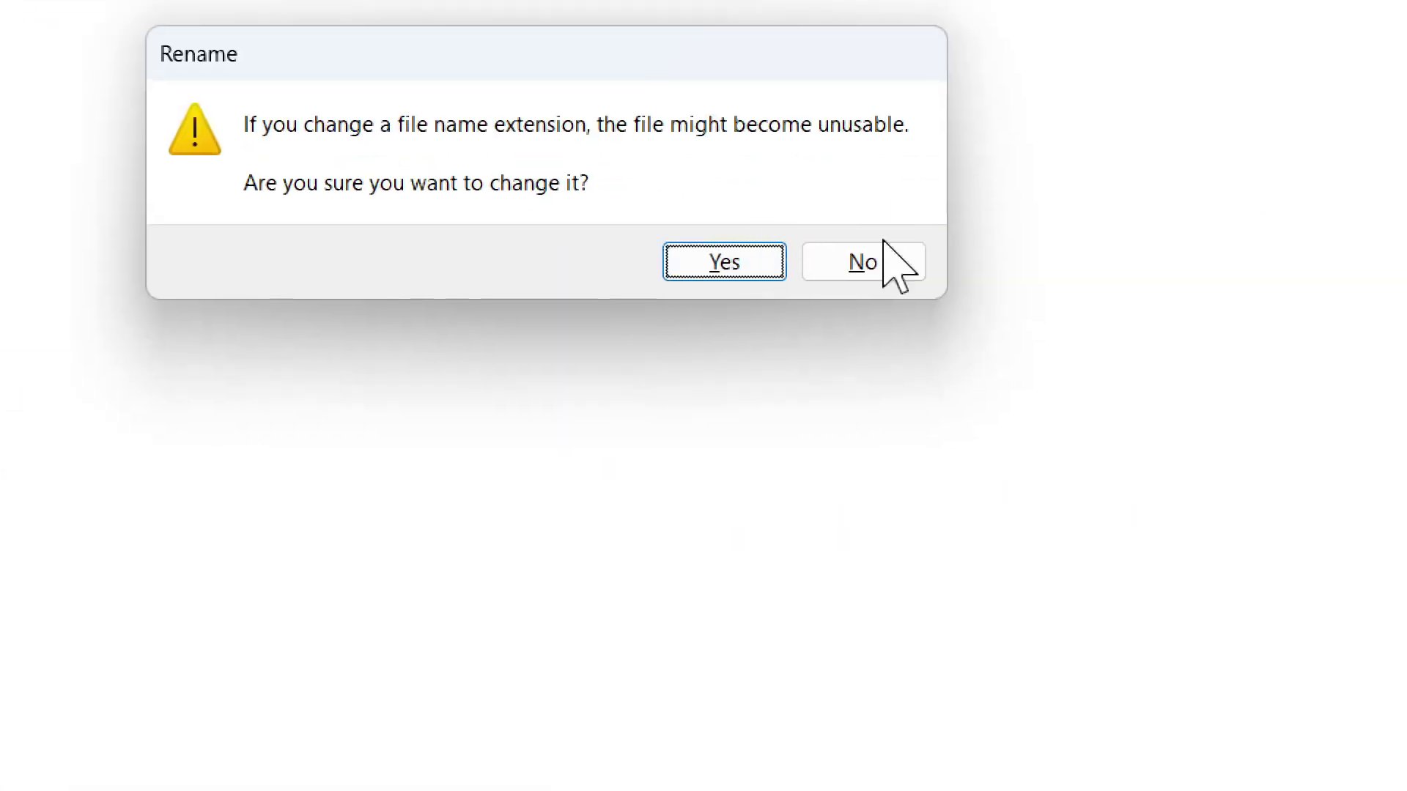
{"action": "left_click", "coordinate": [748, 265]}
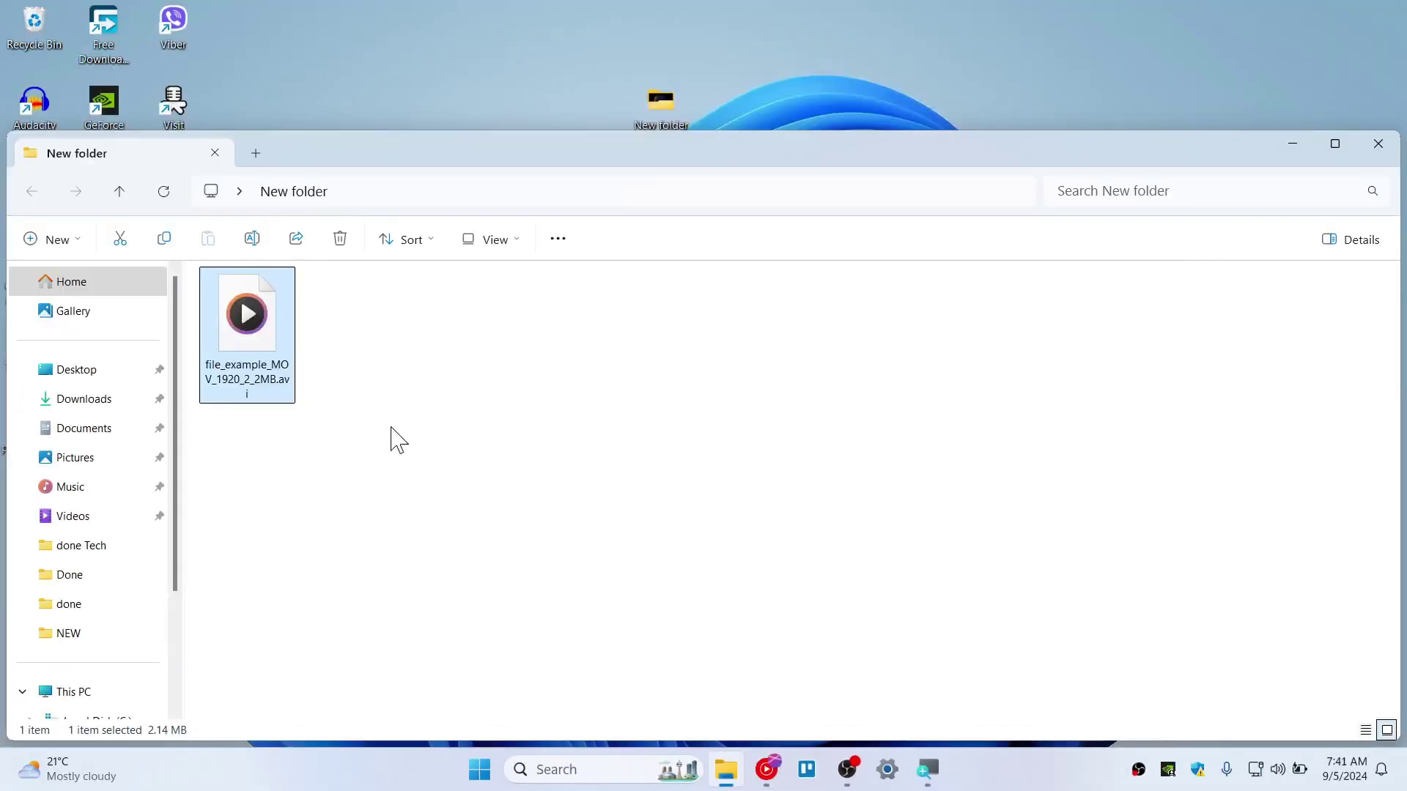
Step: Open file_example_MOV_1920_2_2MB.avi in VLC media player from its context menu
{"action": "right_click", "coordinate": [267, 343]}
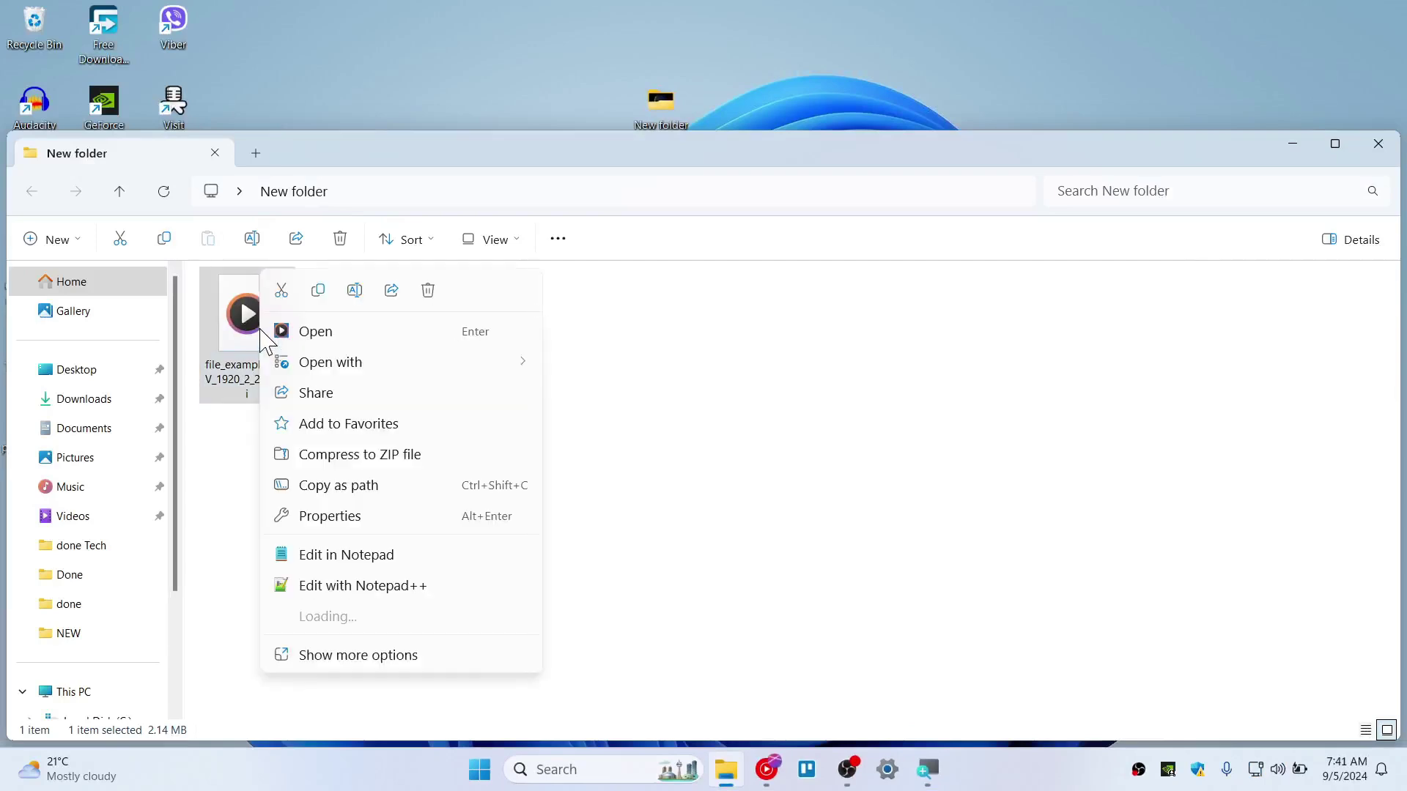
{"action": "mouse_move", "coordinate": [377, 367]}
{"action": "left_click", "coordinate": [640, 454]}
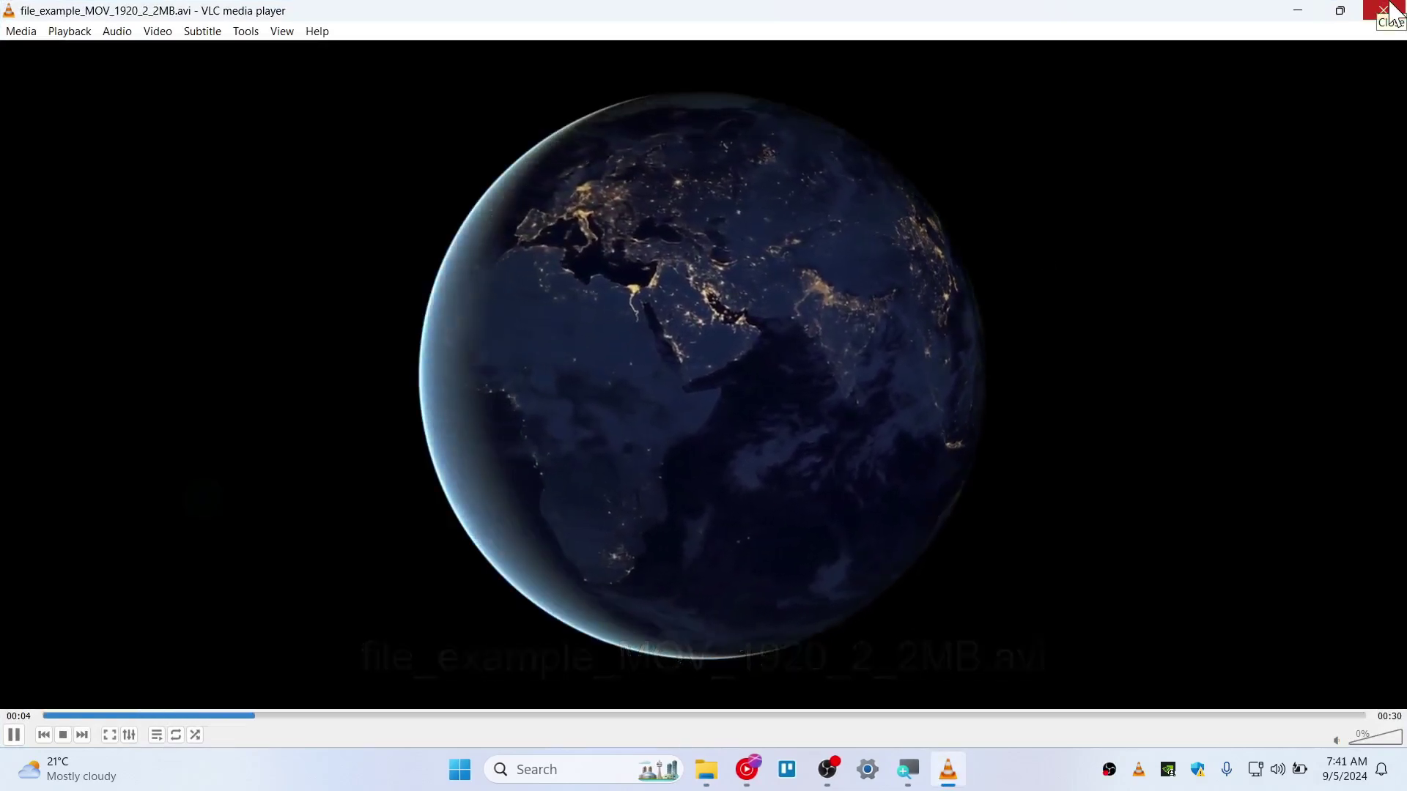
Step: Close VLC and undo the rename, restoring file_example_MOV_1920_2_2MB.mov
{"action": "left_click", "coordinate": [1384, 11]}
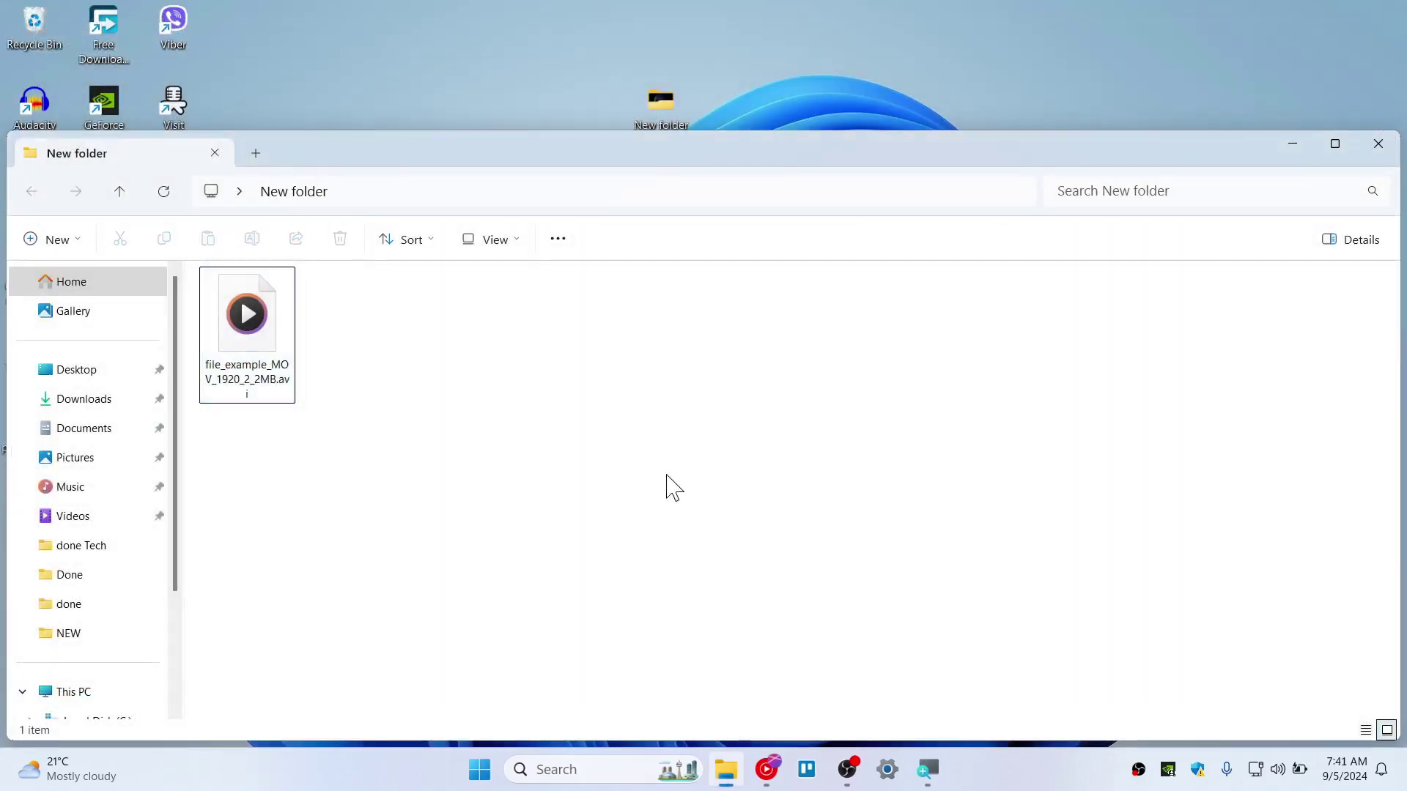
{"action": "left_click_drag", "start_coordinate": [724, 506], "coordinate": [230, 289]}
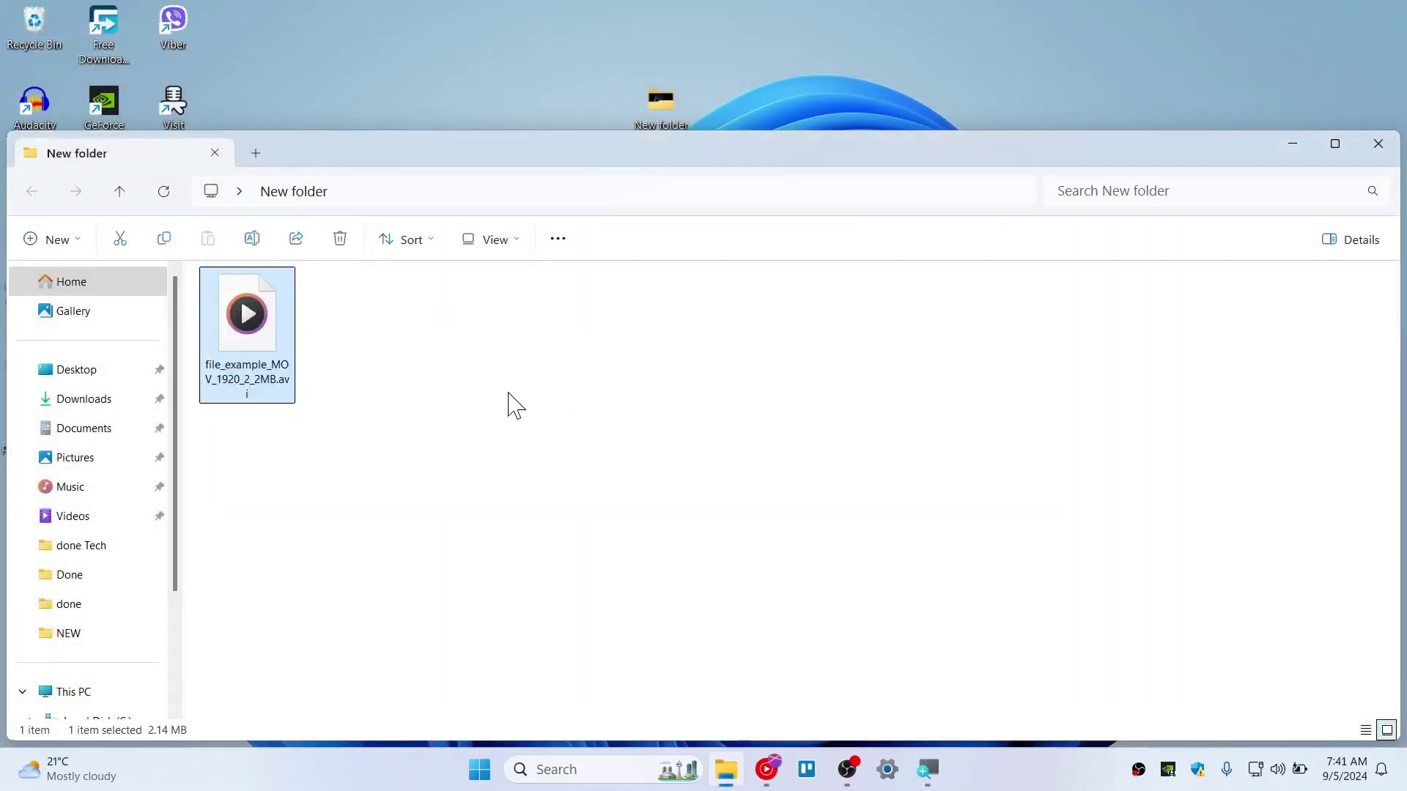
{"action": "right_click", "coordinate": [466, 464]}
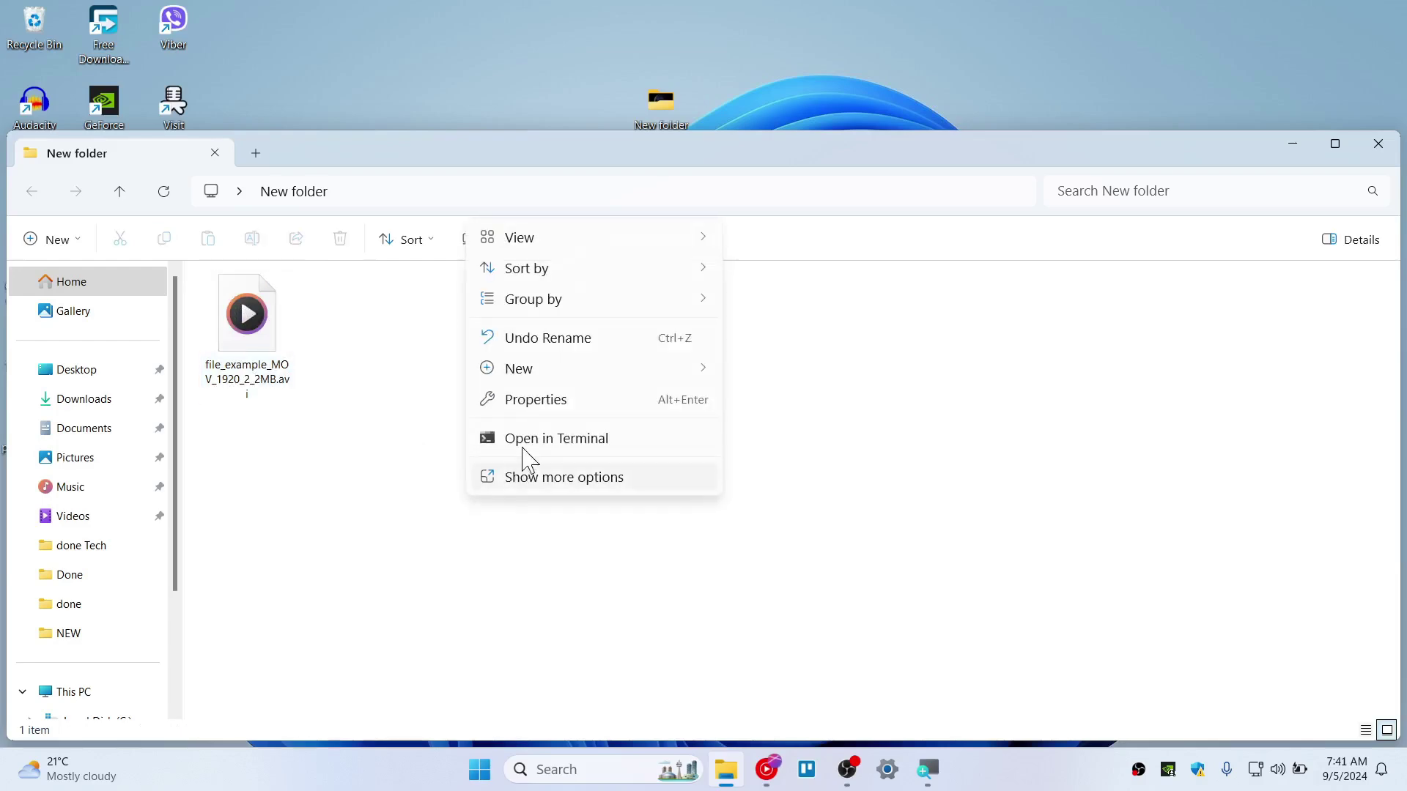
{"action": "left_click", "coordinate": [567, 350]}
{"action": "left_click", "coordinate": [278, 400]}
Step: Deselect the file and launch VLC media player from Windows search
{"action": "left_click", "coordinate": [559, 449]}
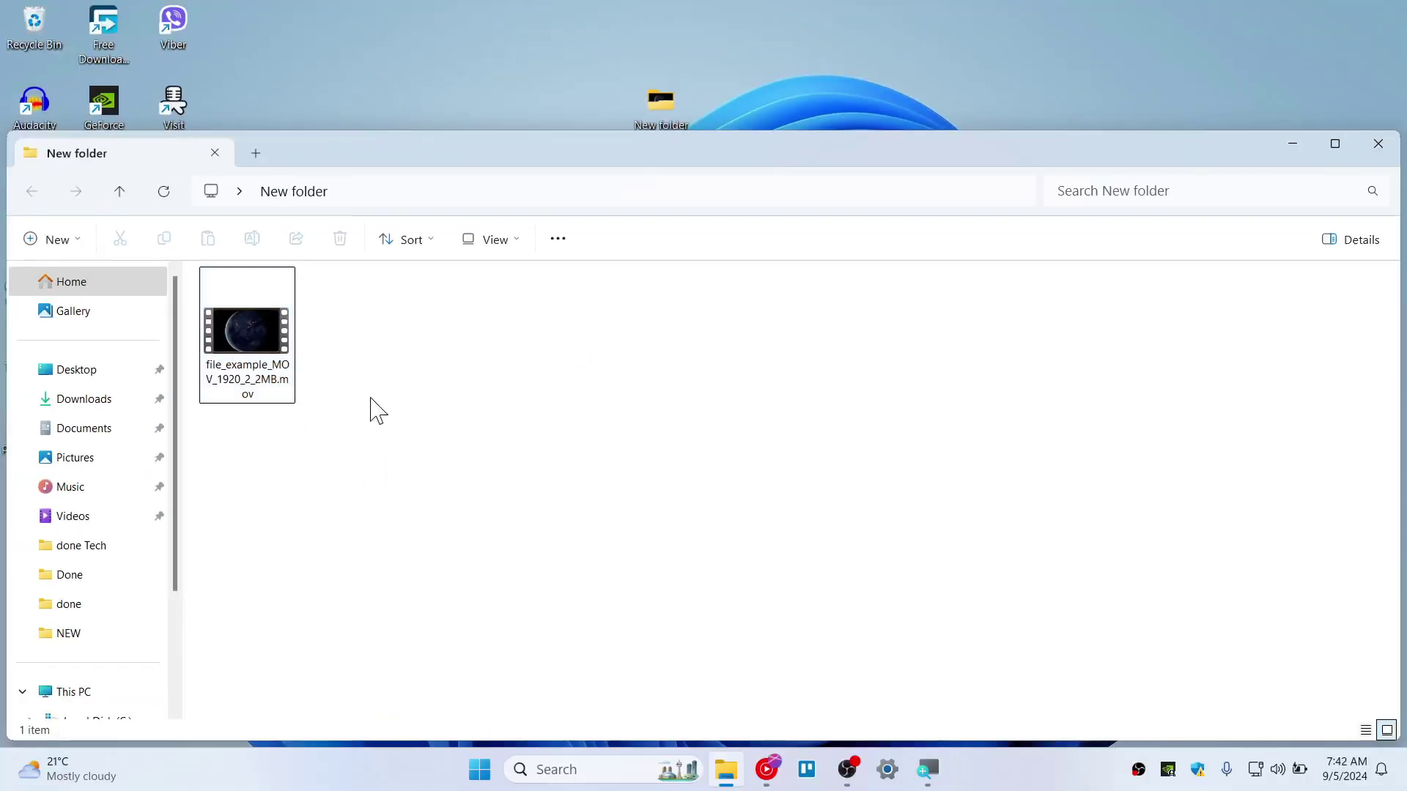
{"action": "key", "text": "super"}
{"action": "type", "text": "vlc"}
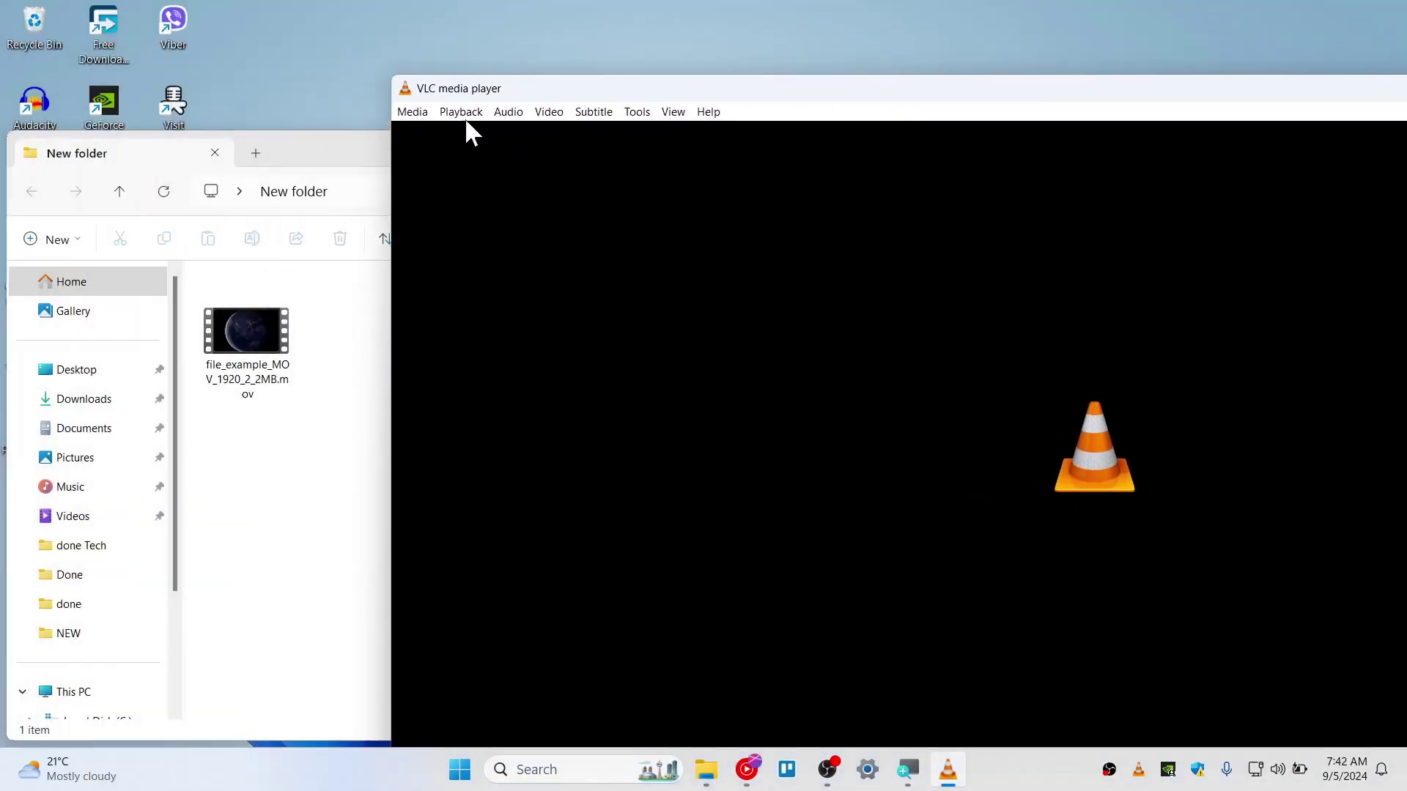
Step: Add file_example_MOV_1920_2_2MB.mov from Desktop > New folder as the Convert / Save source
{"action": "left_click", "coordinate": [424, 117]}
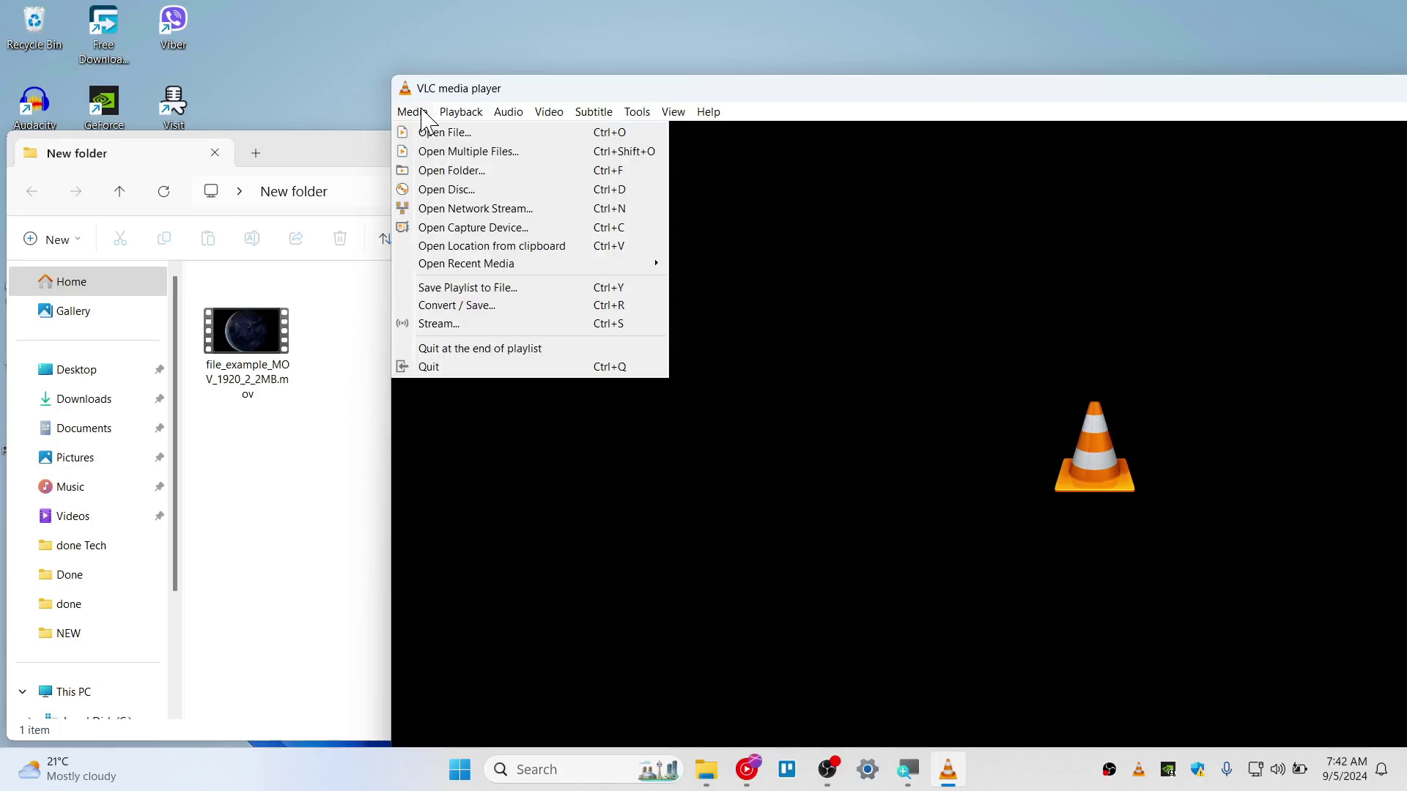
{"action": "left_click", "coordinate": [457, 306]}
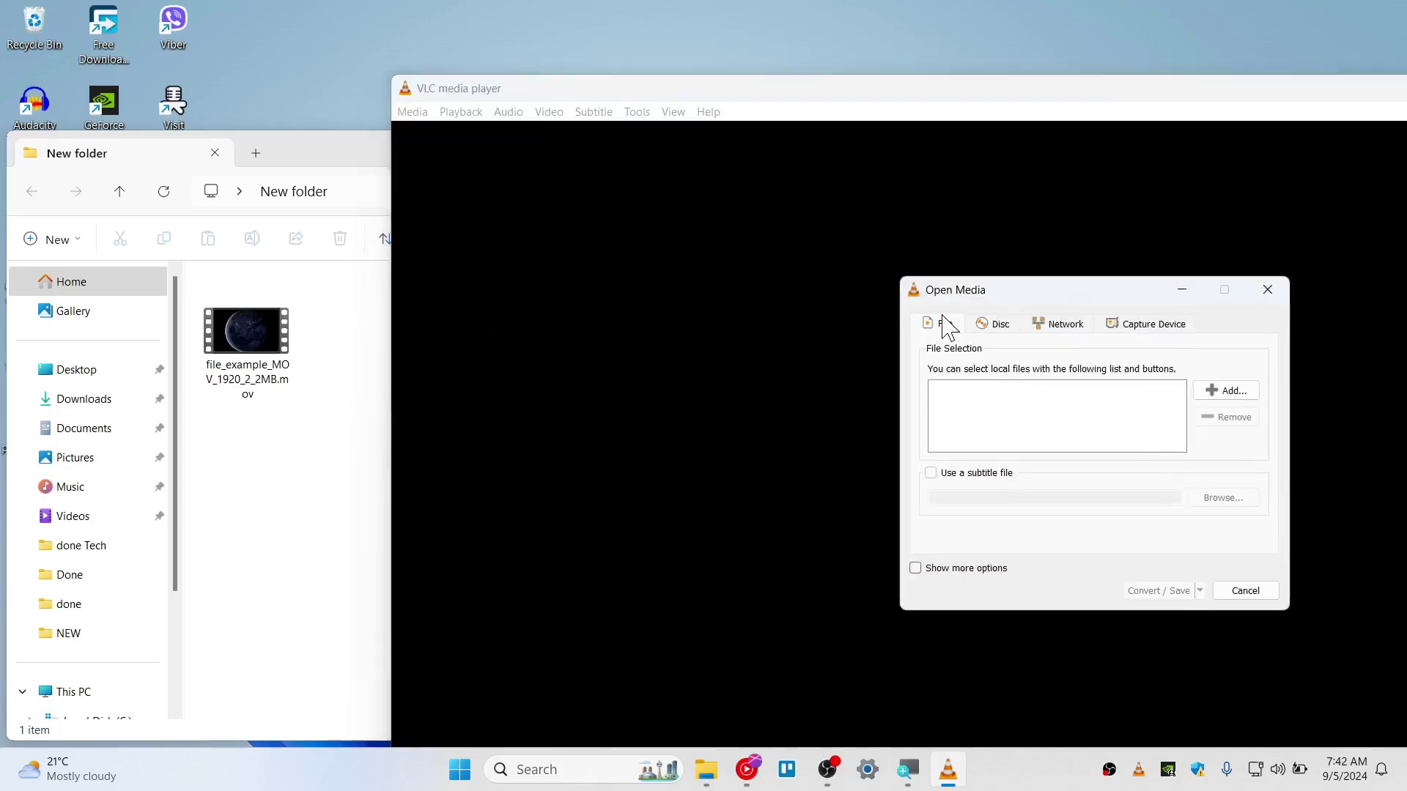
{"action": "left_click", "coordinate": [1227, 393]}
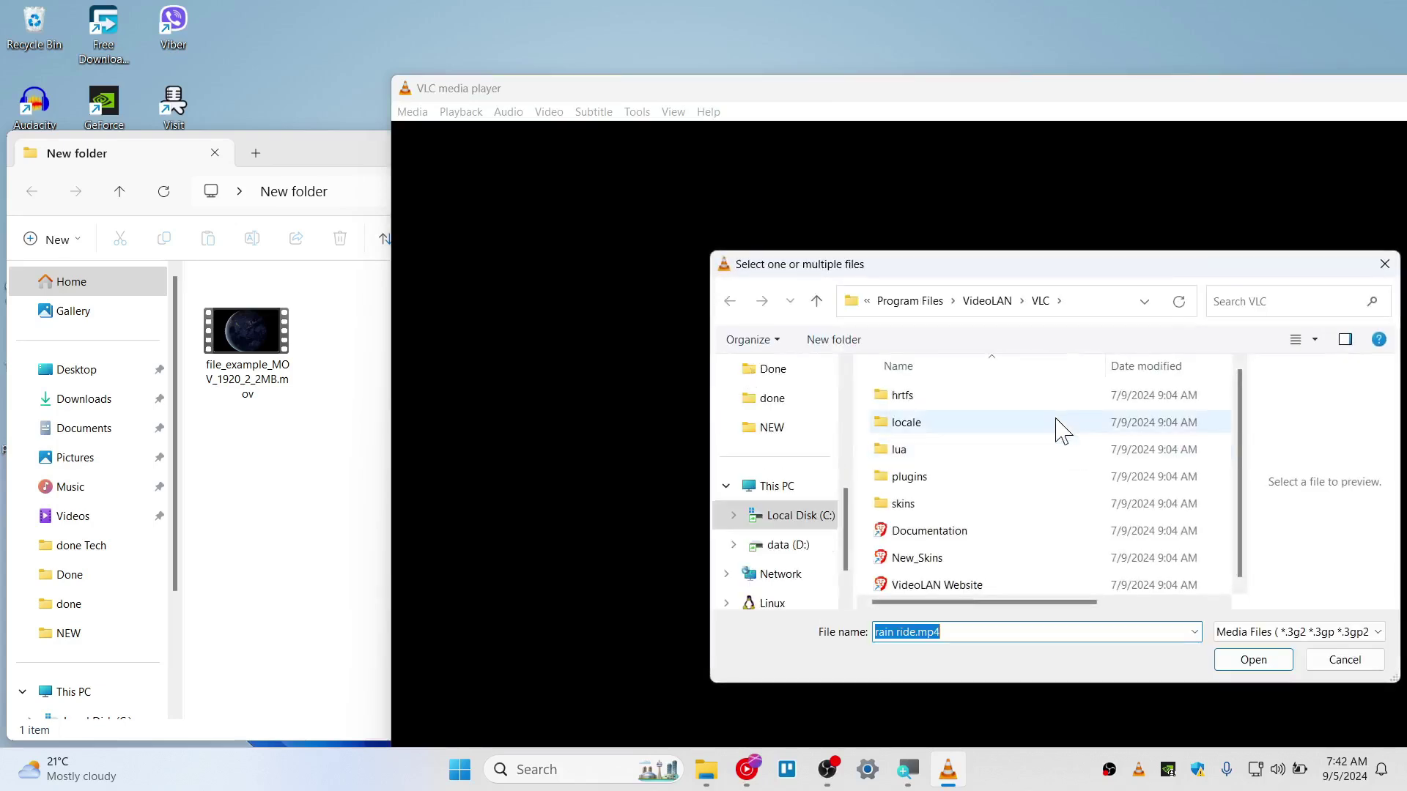
{"action": "scroll", "coordinate": [806, 527], "scroll_direction": "up", "scroll_amount": 5}
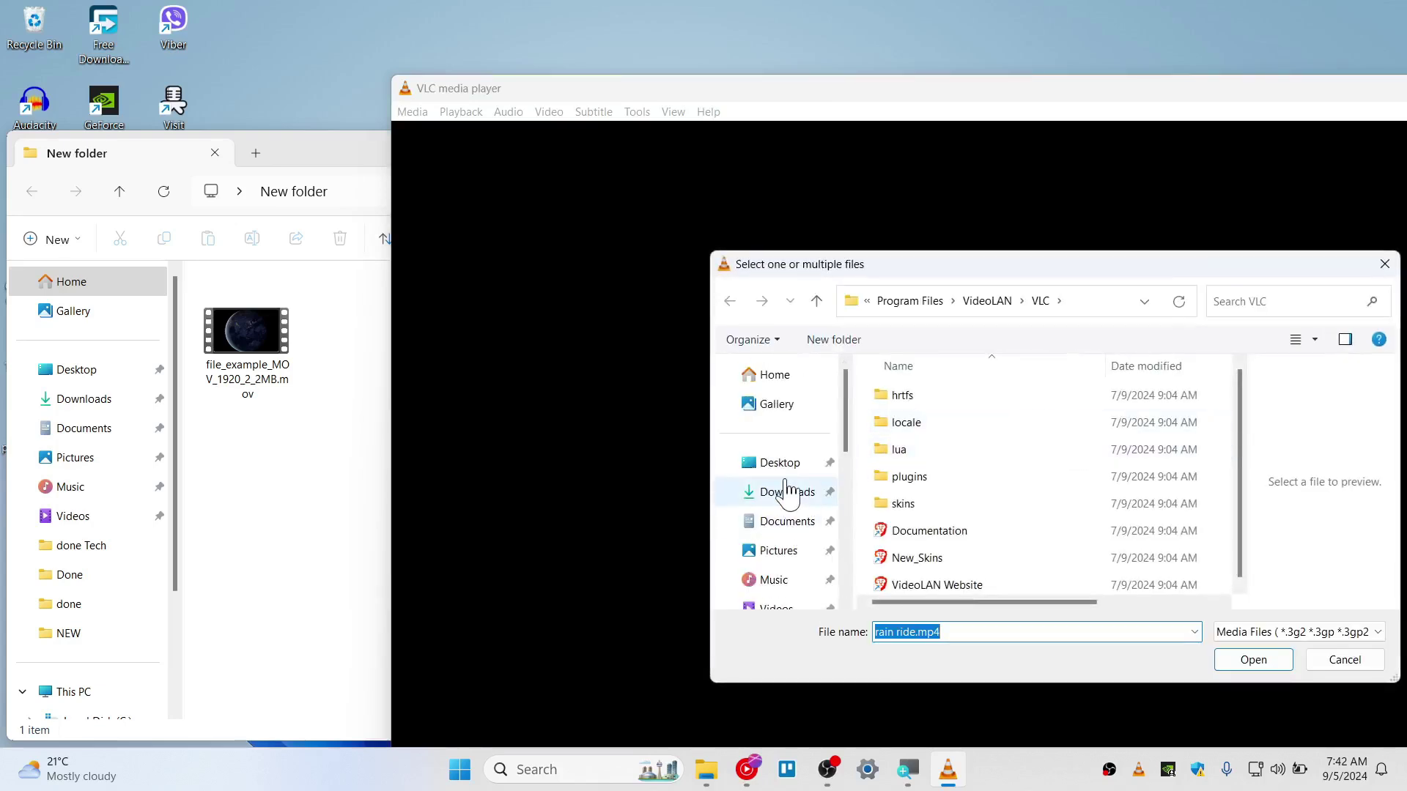
{"action": "left_click", "coordinate": [797, 498]}
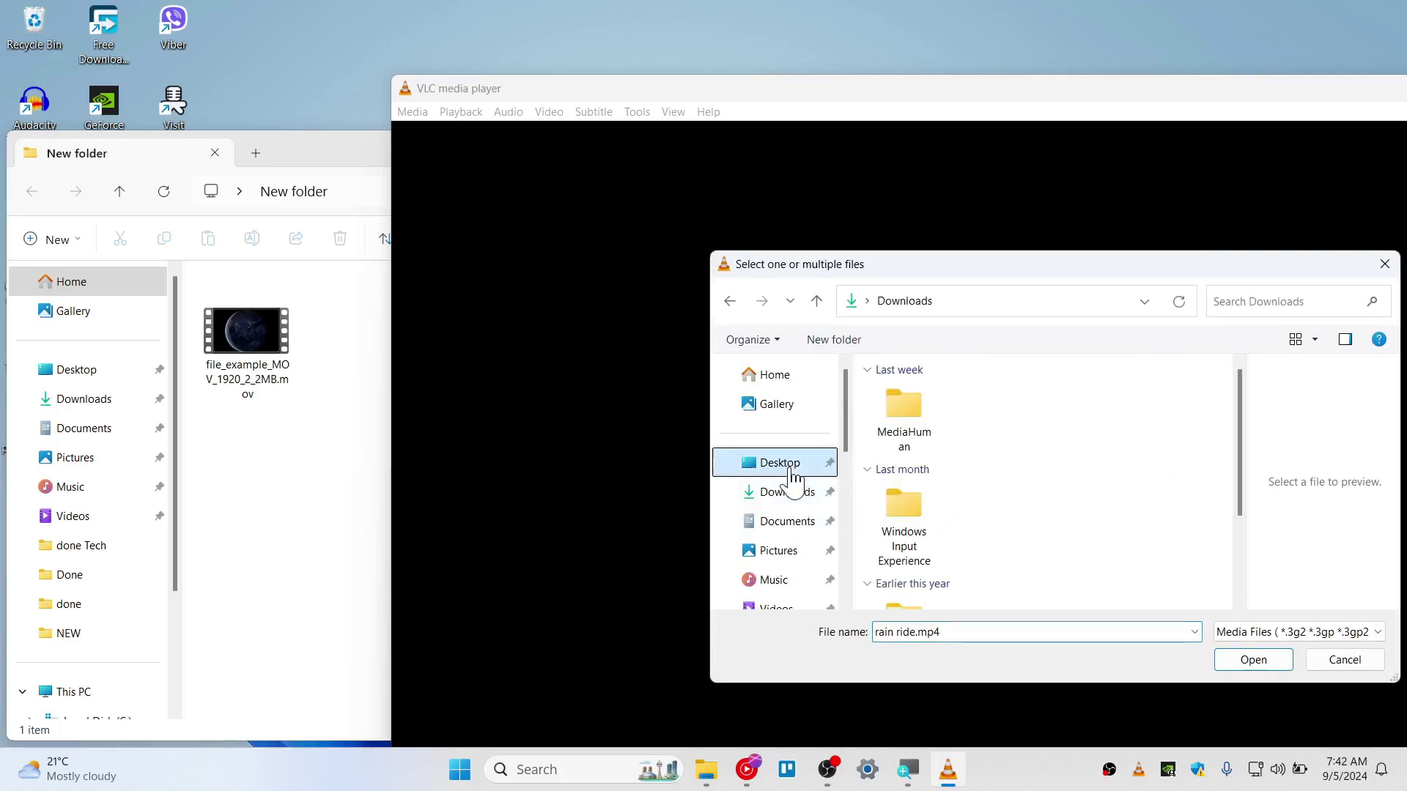
{"action": "left_click", "coordinate": [784, 462]}
{"action": "double_click", "coordinate": [927, 431]}
{"action": "left_click", "coordinate": [930, 434]}
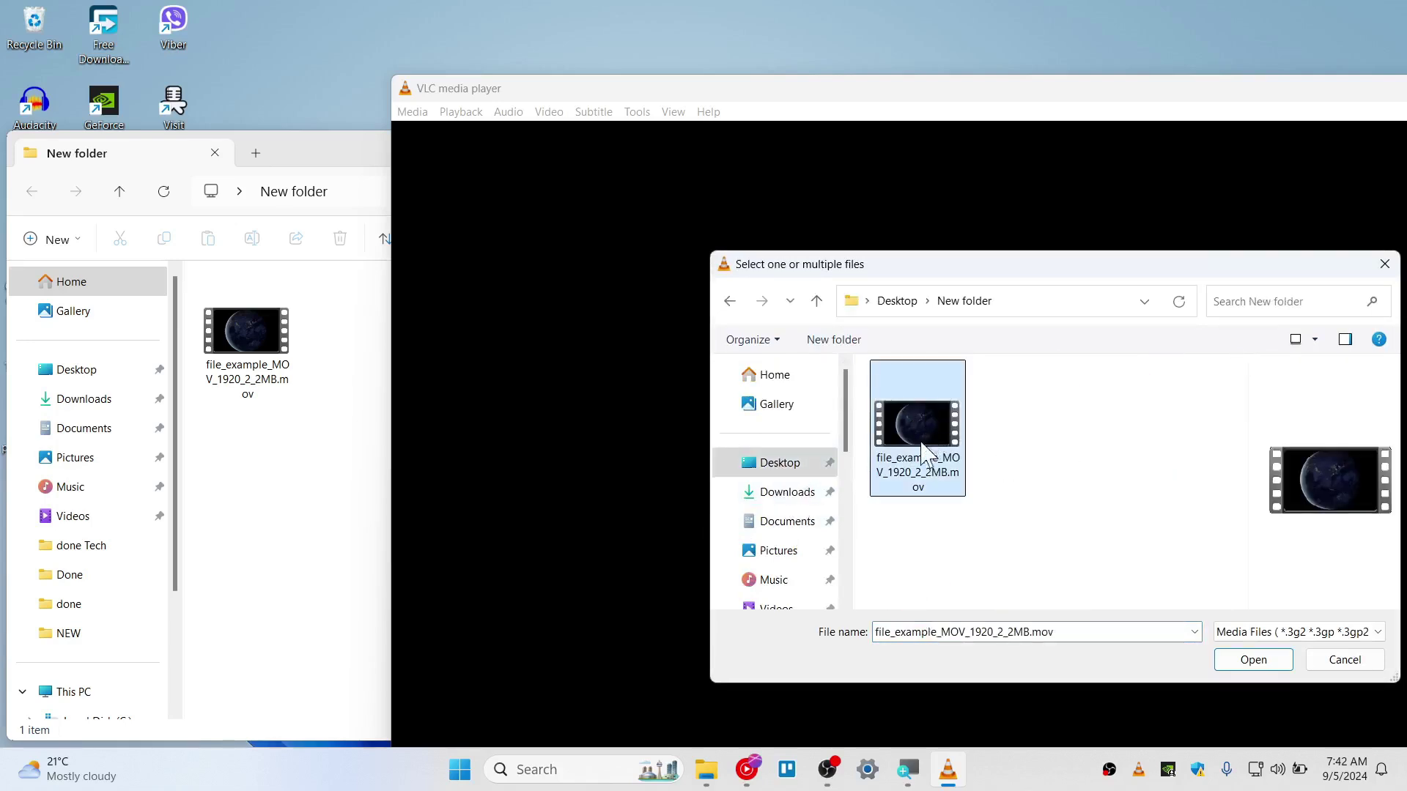
{"action": "left_click", "coordinate": [1271, 663]}
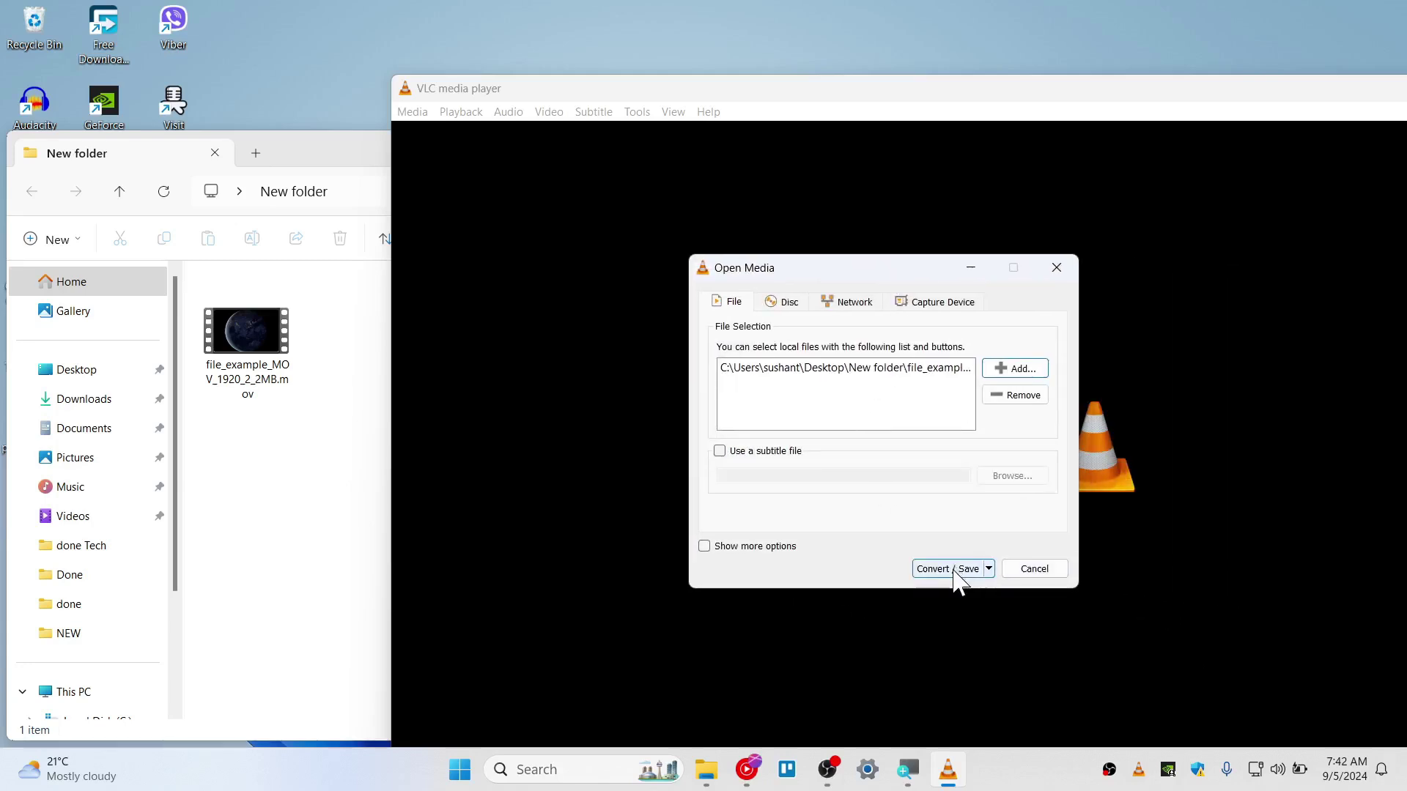
Step: Choose the Video - H.264 + MP3 (MP4) conversion profile
{"action": "left_click", "coordinate": [960, 570]}
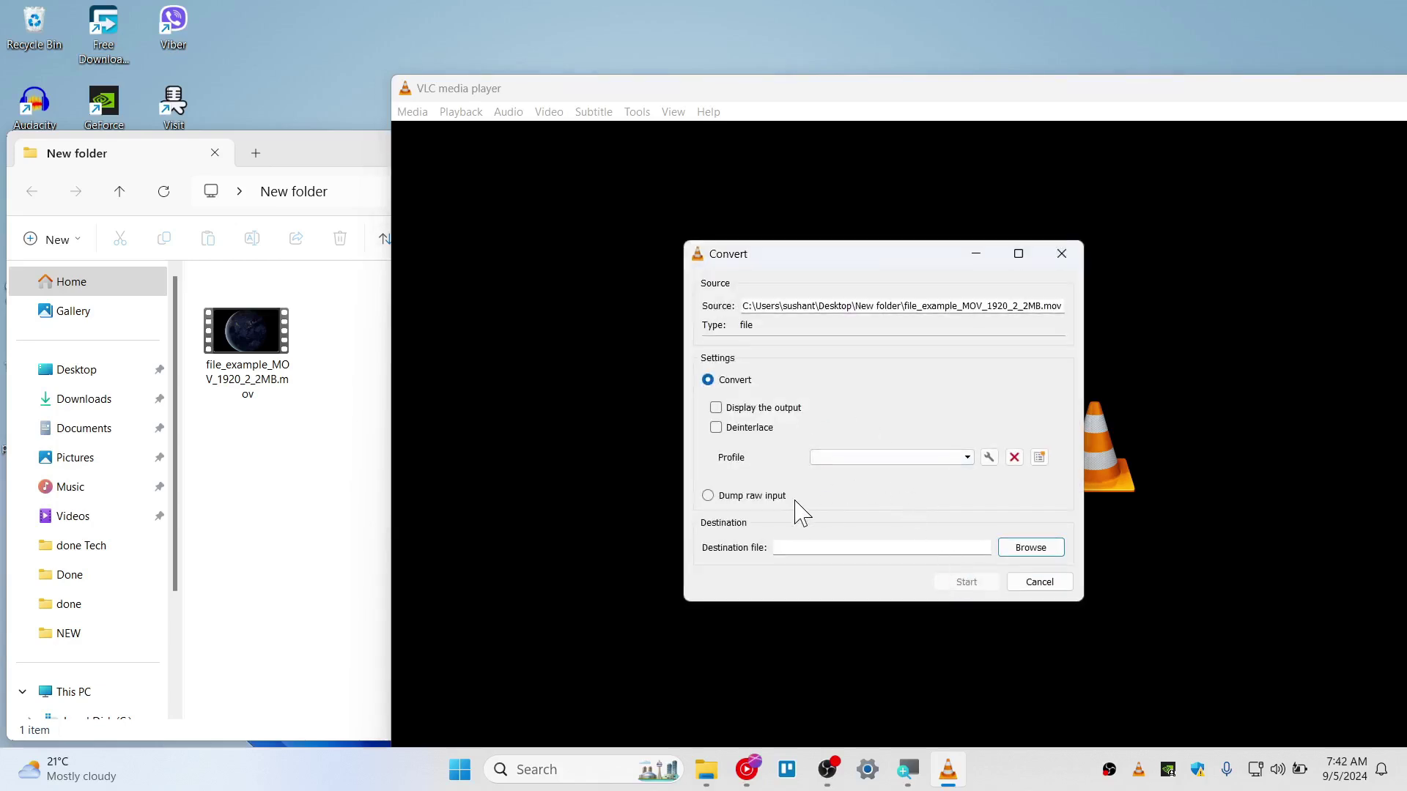
{"action": "left_click", "coordinate": [905, 458]}
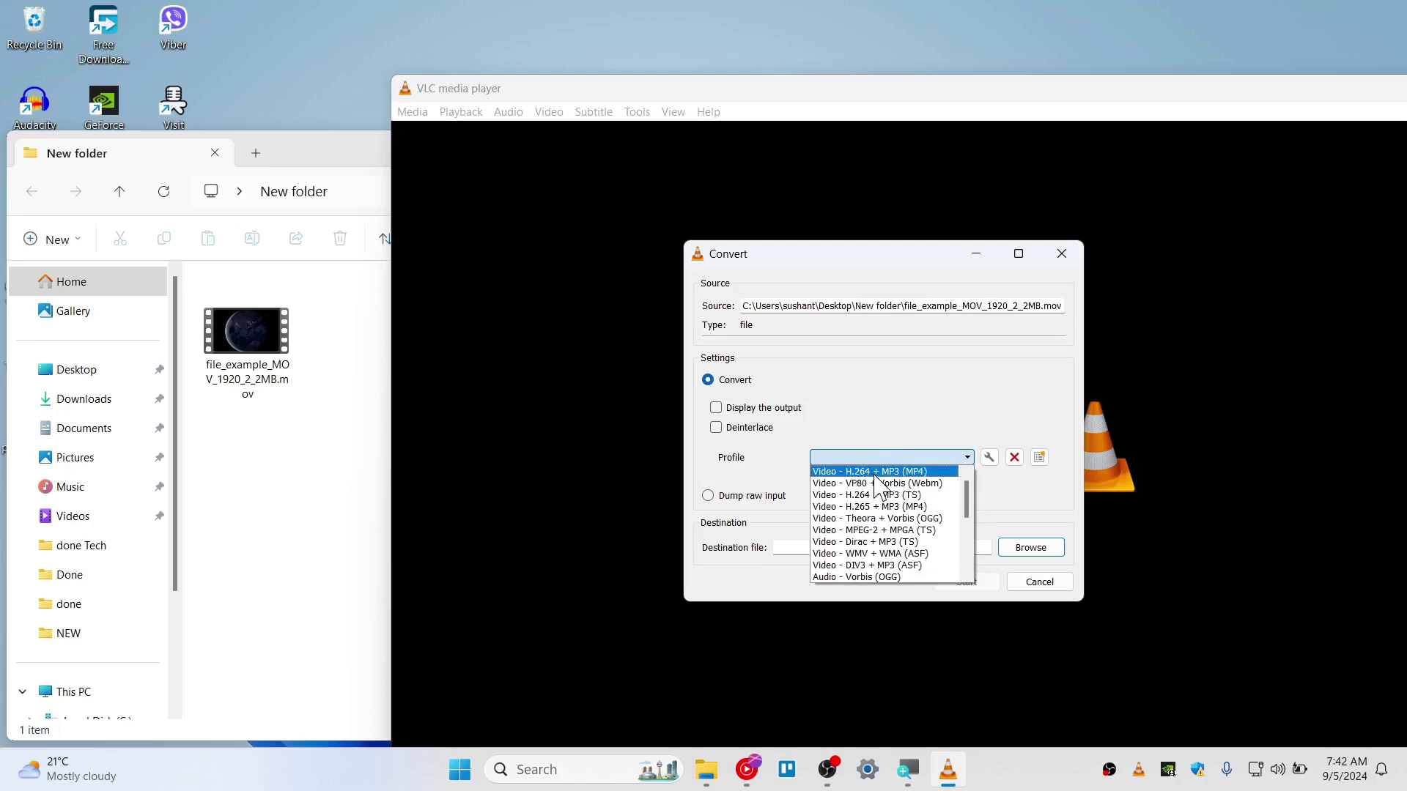
{"action": "left_click", "coordinate": [876, 472]}
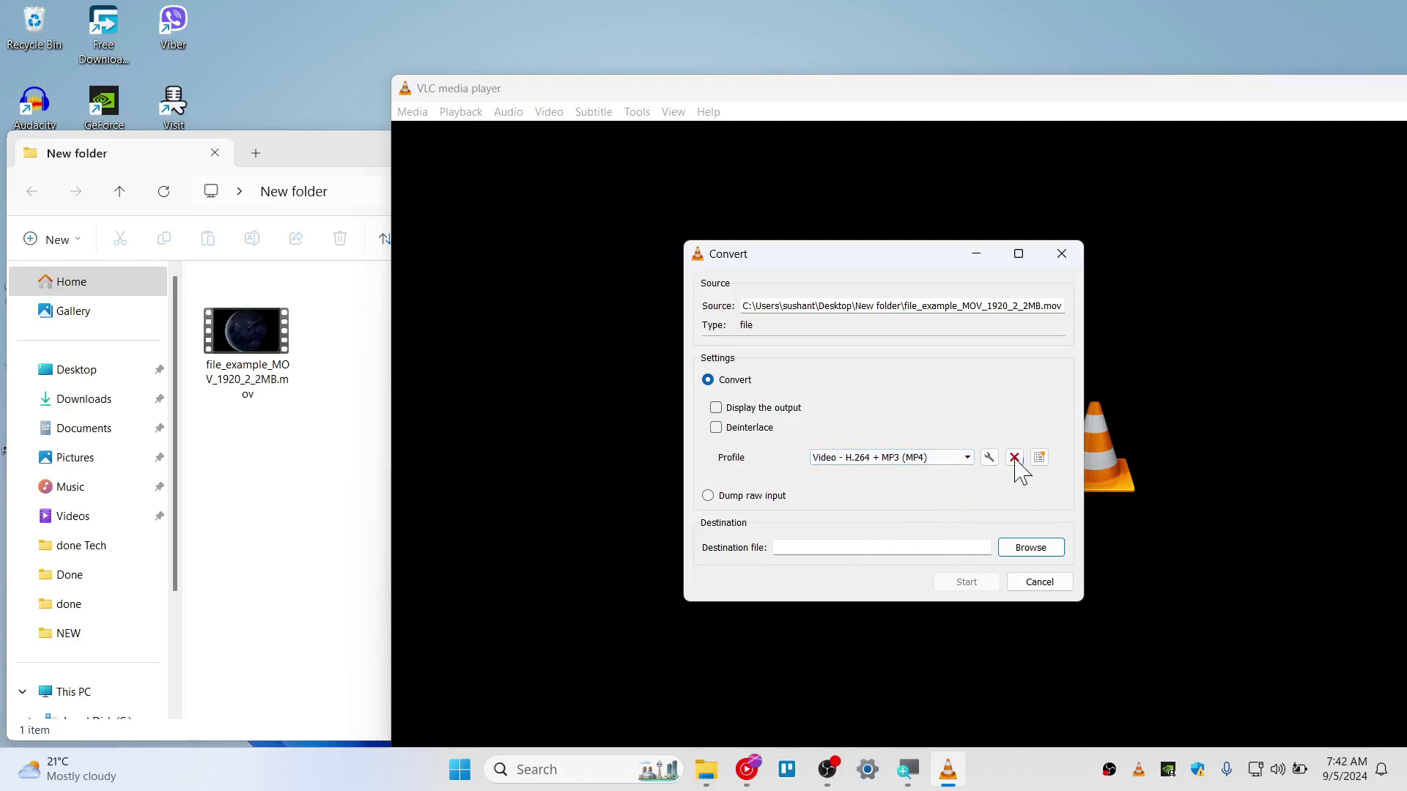
Step: Set the destination to converted.mp4 in New folder and start the conversion
{"action": "left_click", "coordinate": [1037, 551]}
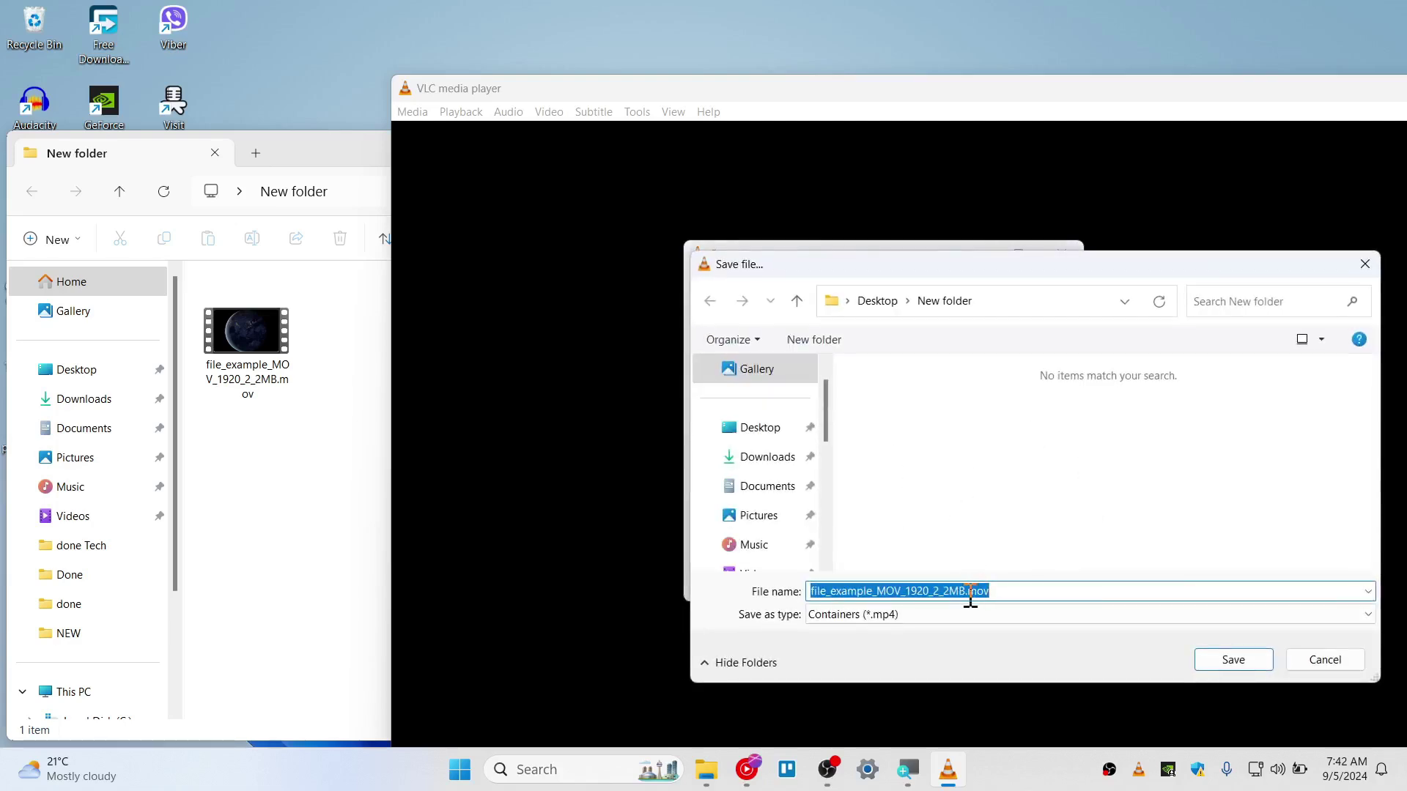
{"action": "type", "text": "converted"}
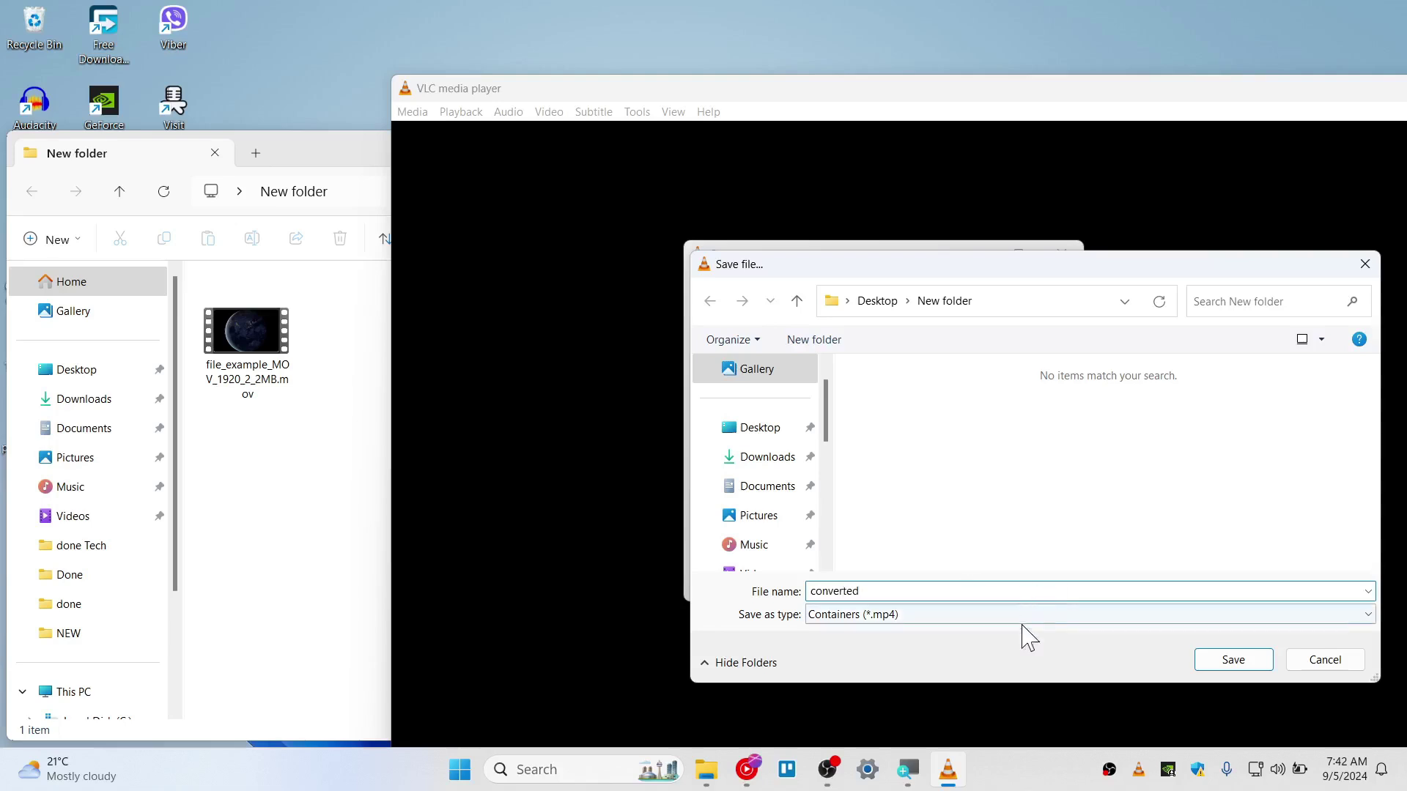
{"action": "left_click", "coordinate": [1218, 660]}
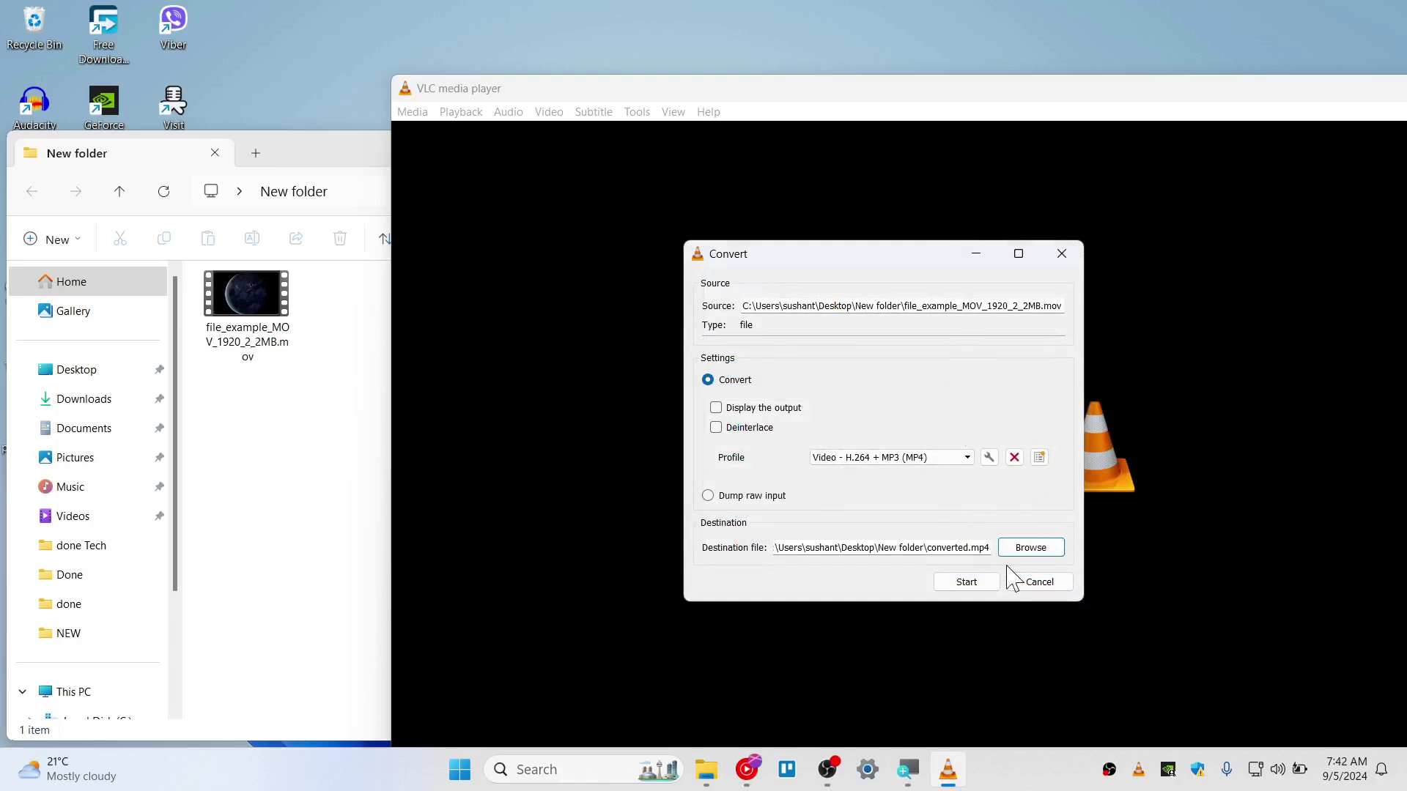
{"action": "left_click", "coordinate": [983, 583]}
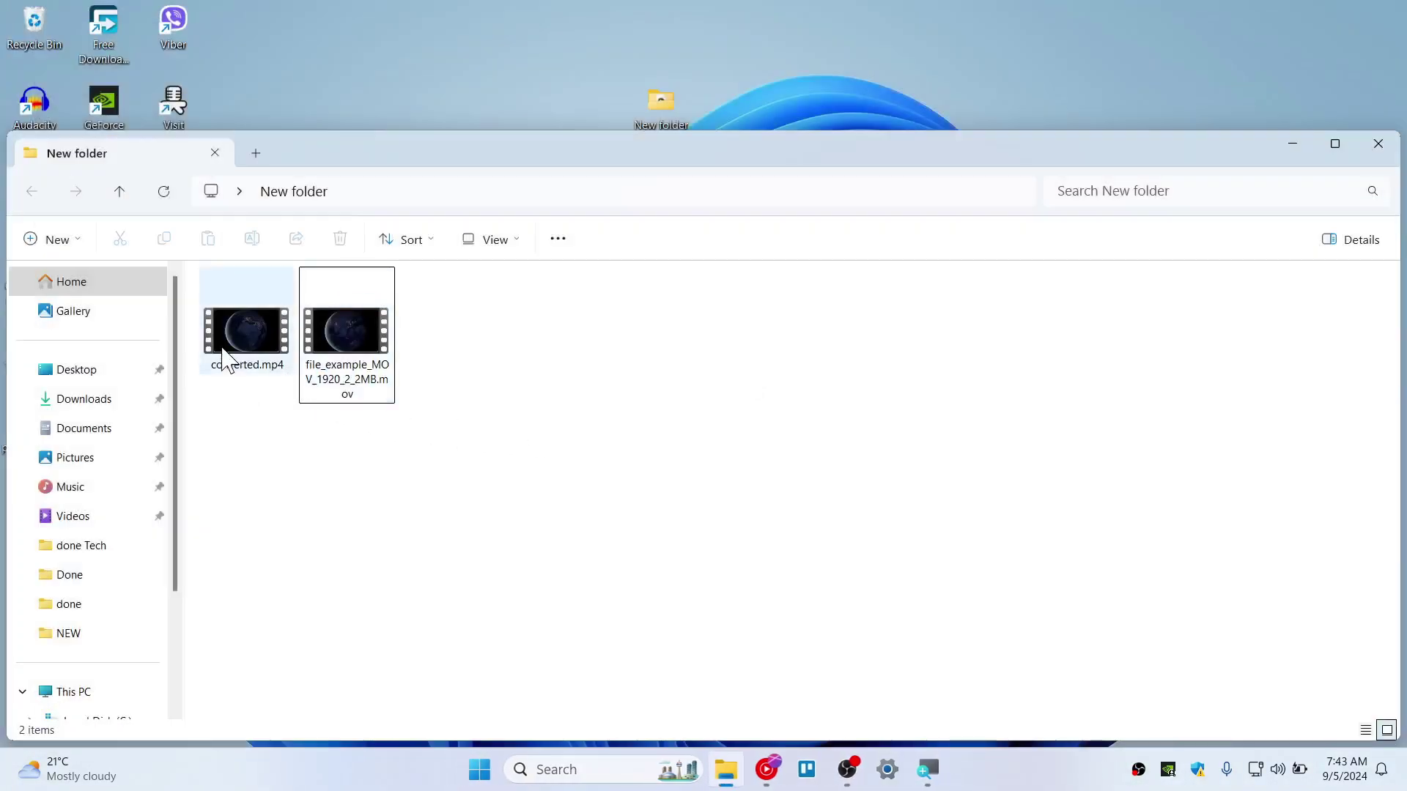
Step: Select converted.mp4 in New folder to confirm it is a 14.2 MB, 29-second MP4
{"action": "left_click", "coordinate": [233, 359]}
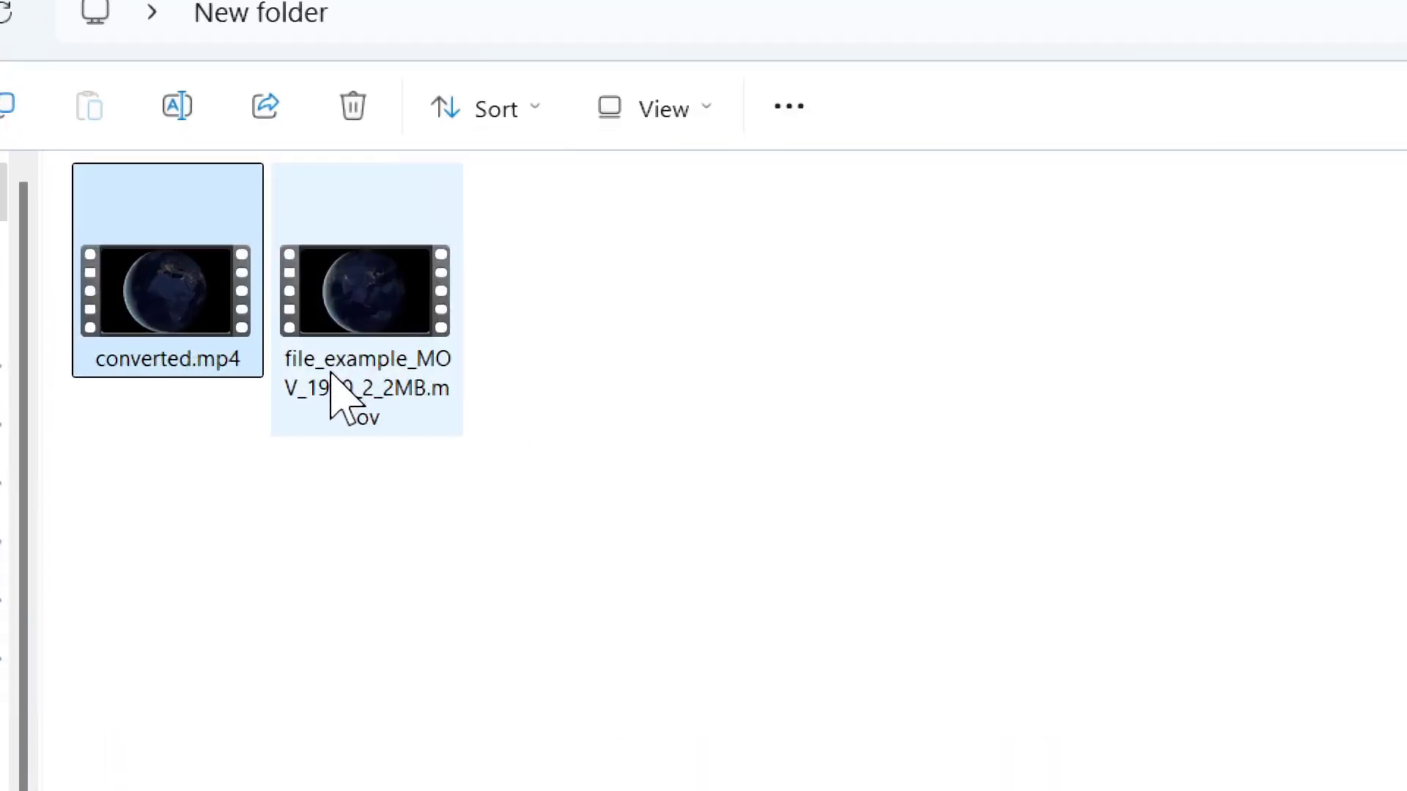
{"action": "mouse_move", "coordinate": [386, 392]}
{"action": "mouse_move", "coordinate": [101, 324]}
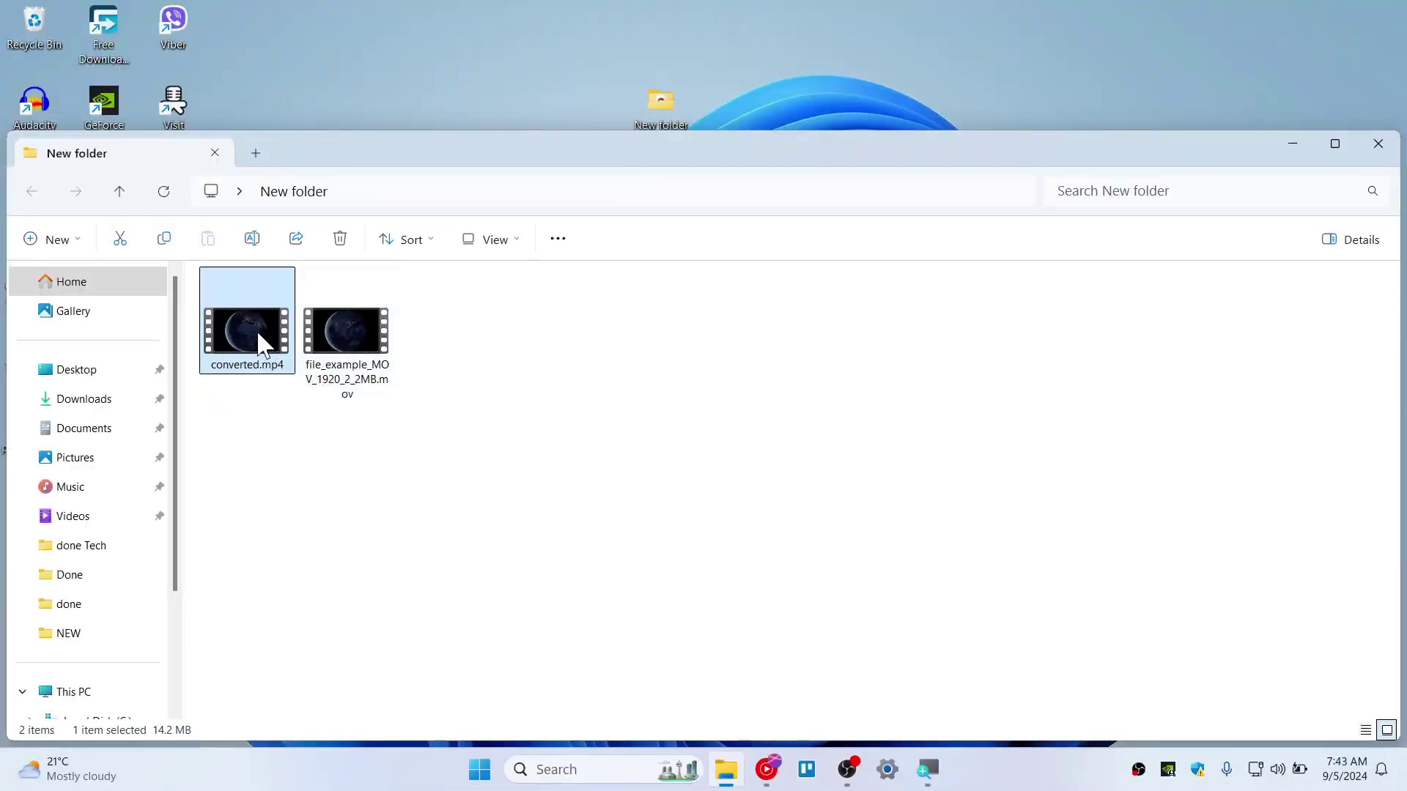
{"action": "right_click", "coordinate": [261, 340]}
{"action": "mouse_move", "coordinate": [410, 363]}
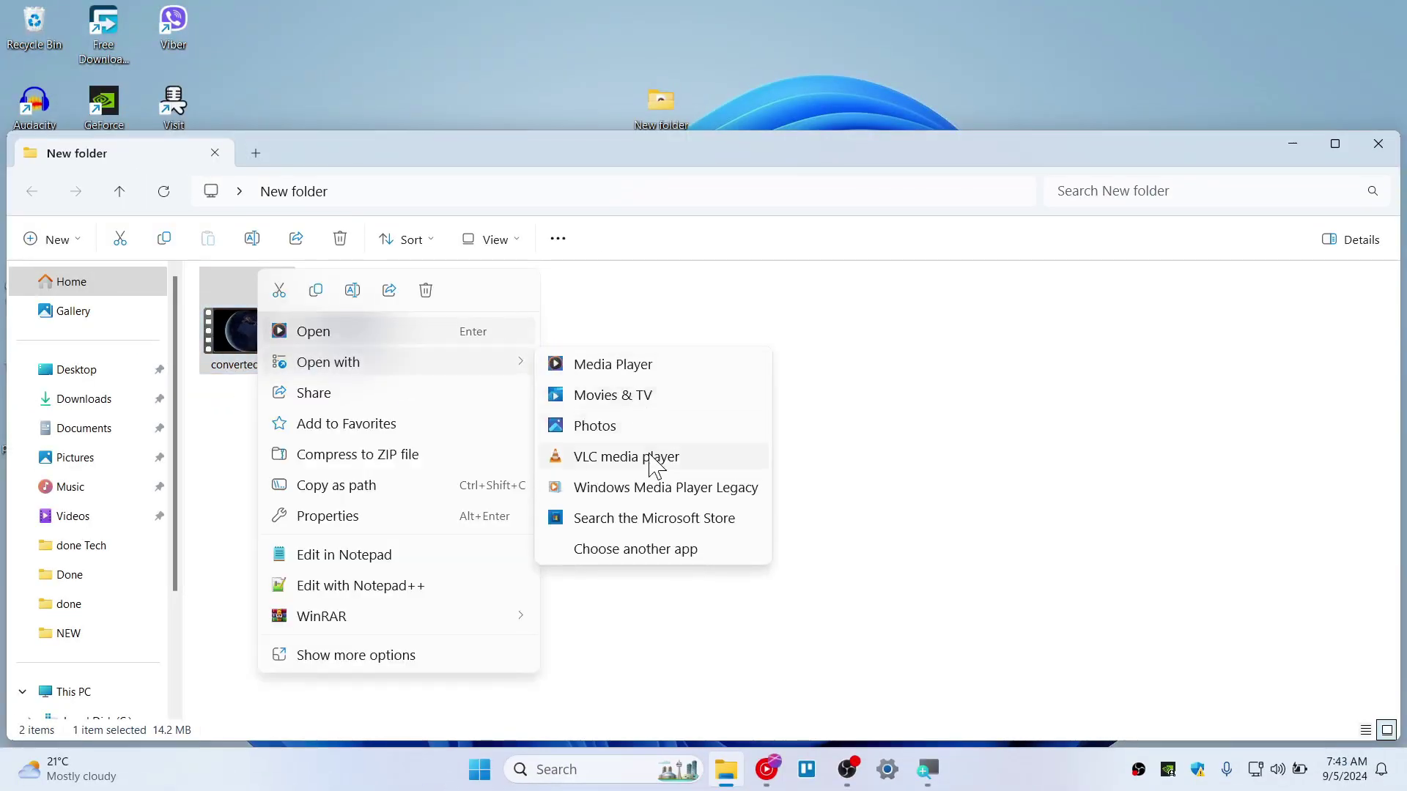
{"action": "left_click", "coordinate": [650, 462]}
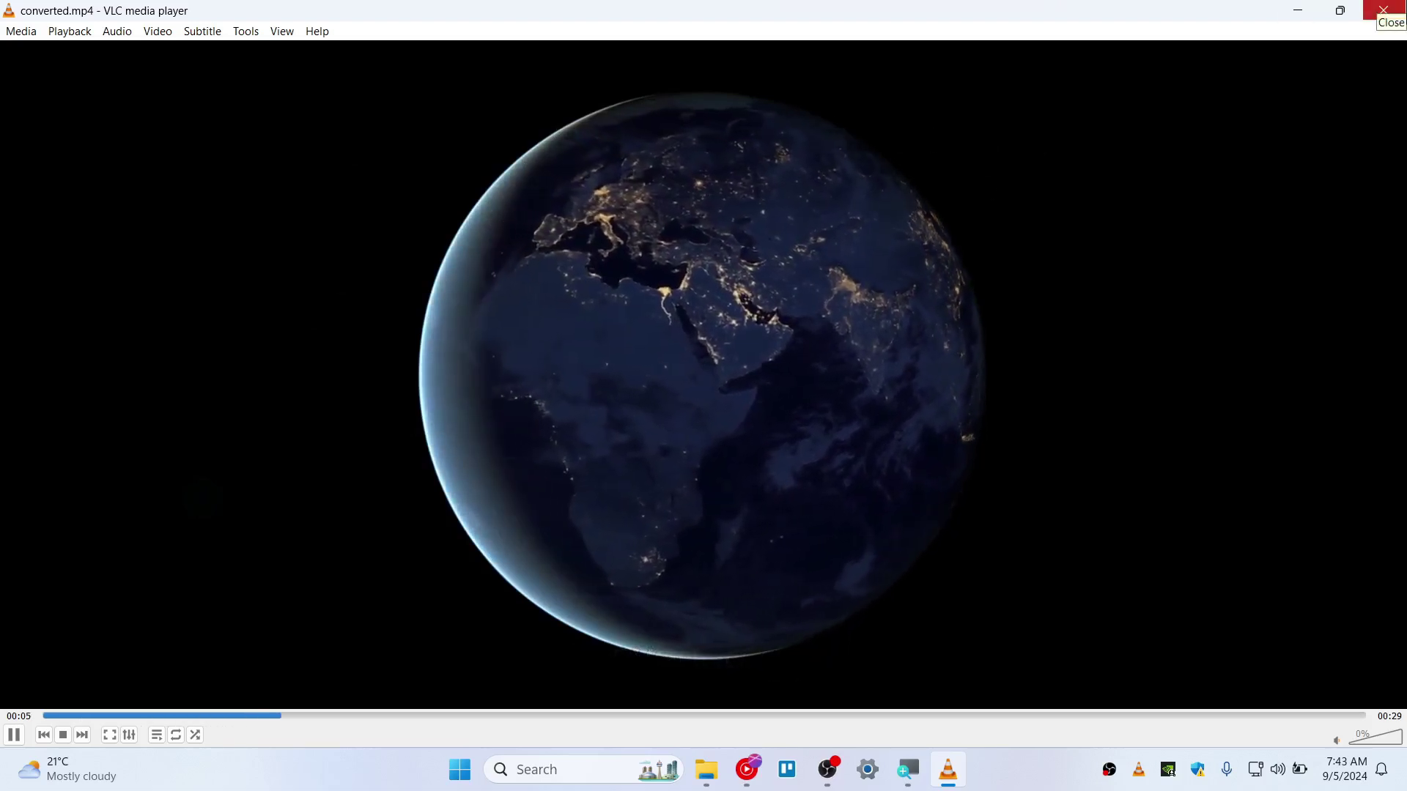
{"action": "left_click", "coordinate": [1383, 10]}
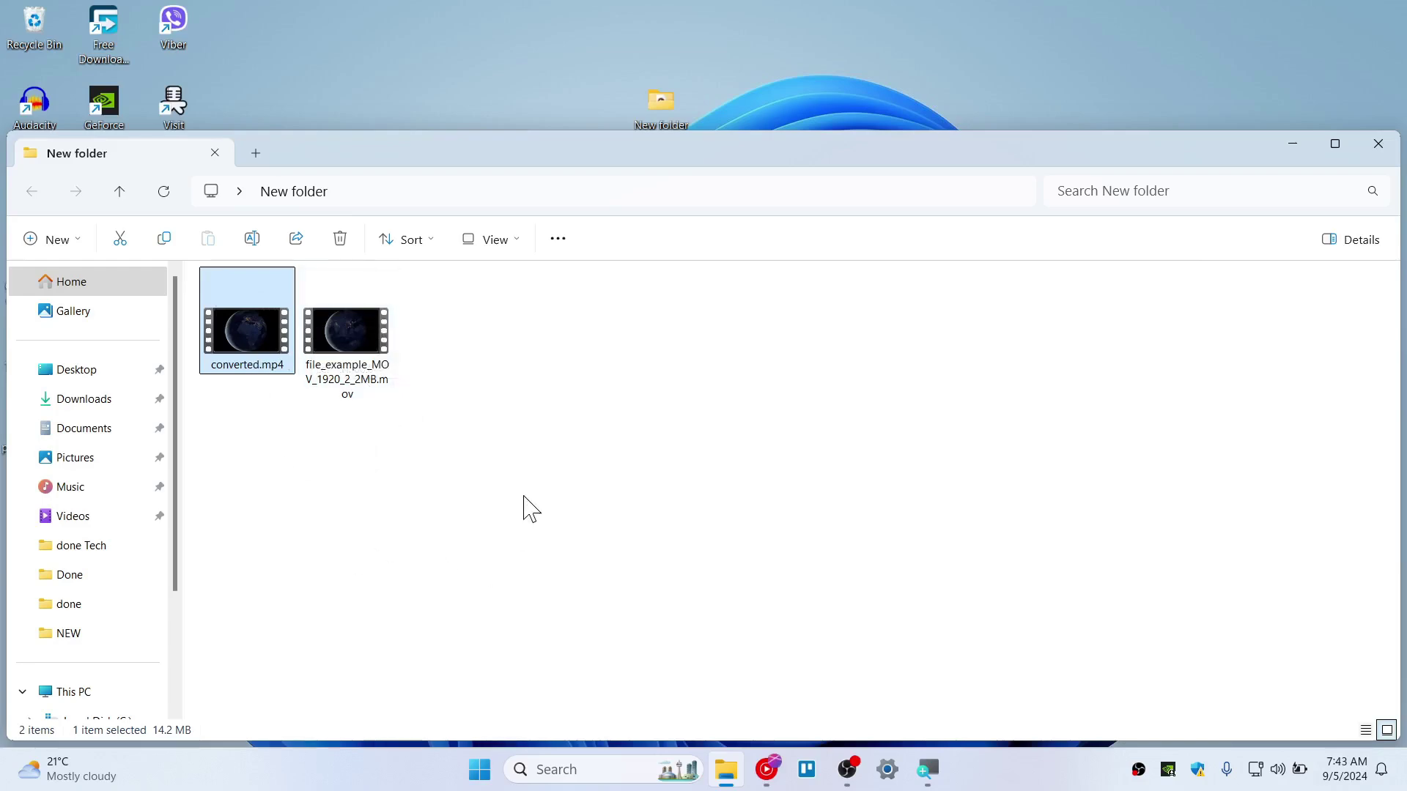
{"action": "left_click_drag", "start_coordinate": [776, 498], "coordinate": [134, 259]}
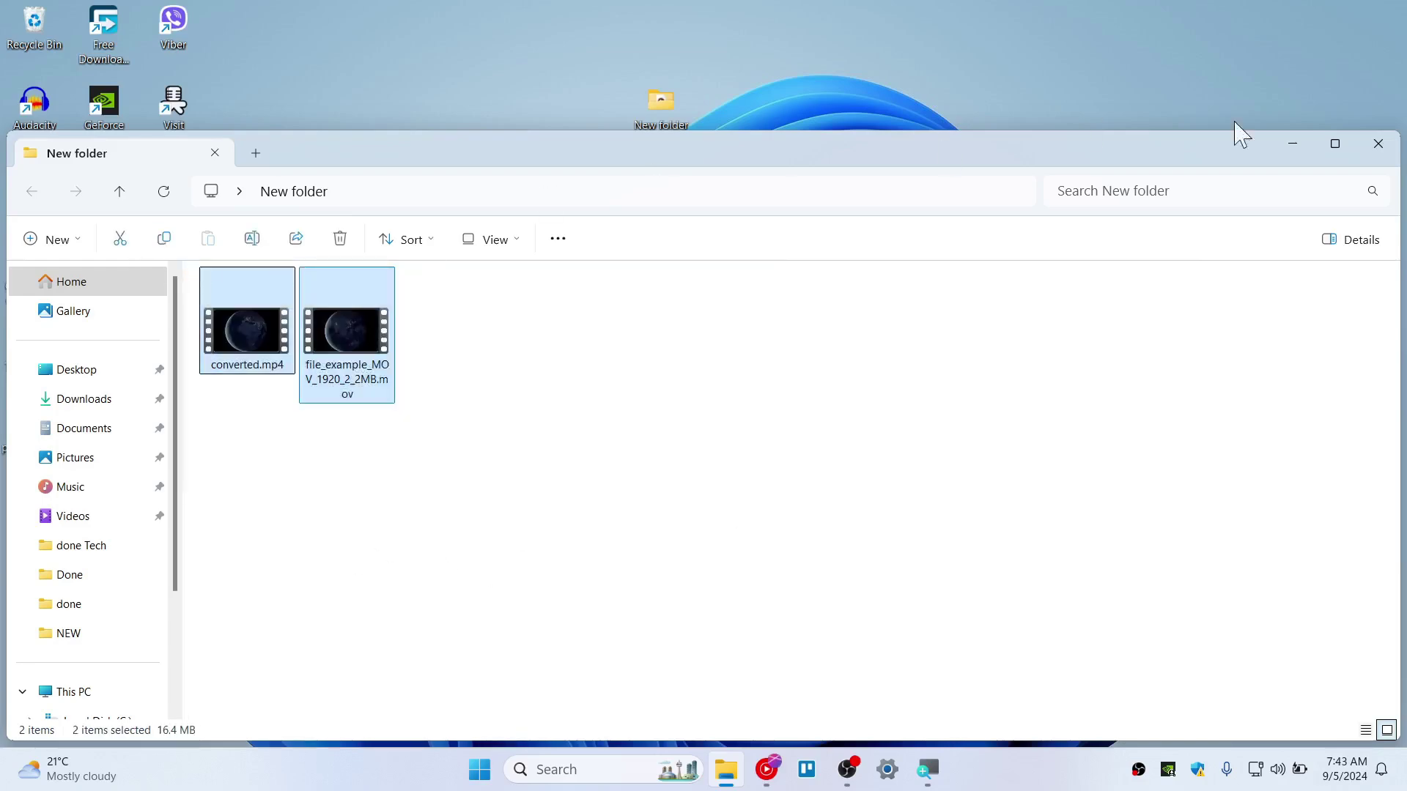